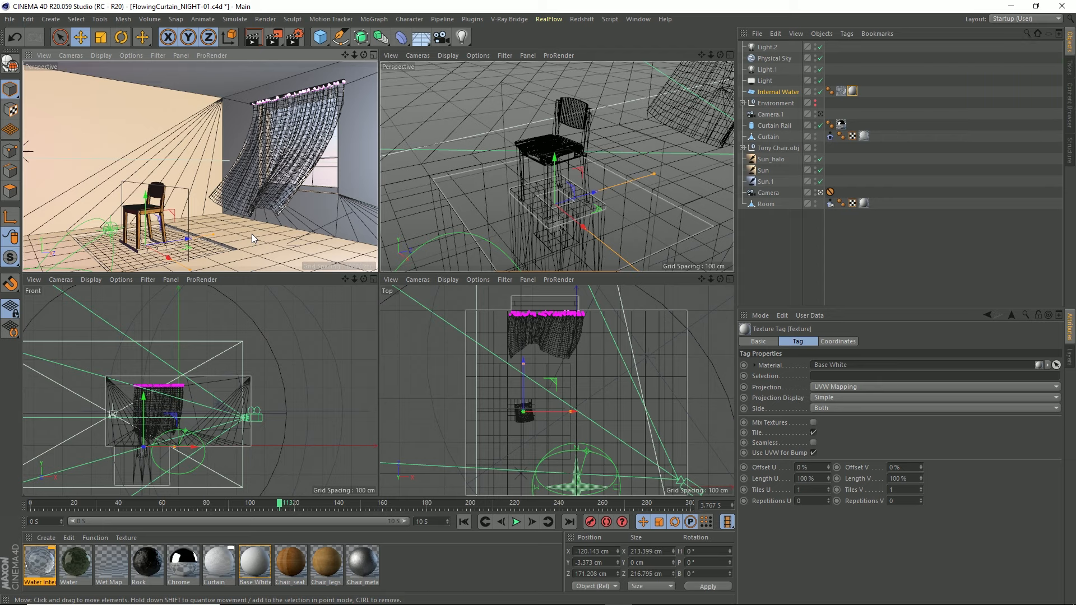
Set the second perspective view, the one showing the chair in wireframe, to Gouraud Shading.
{"action": "left_click", "coordinate": [207, 251]}
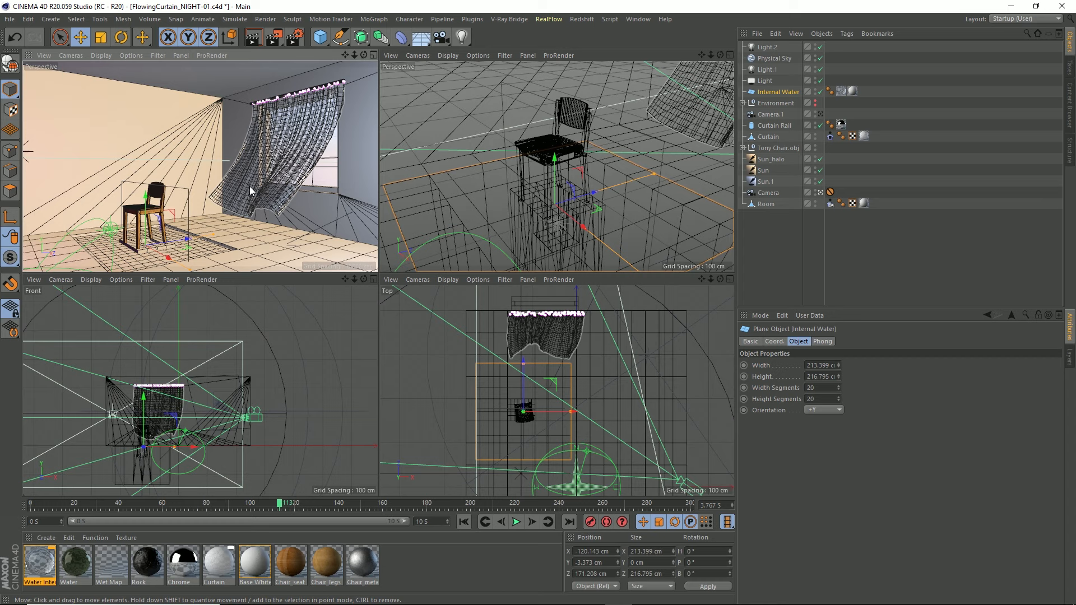
{"action": "left_click", "coordinate": [448, 55]}
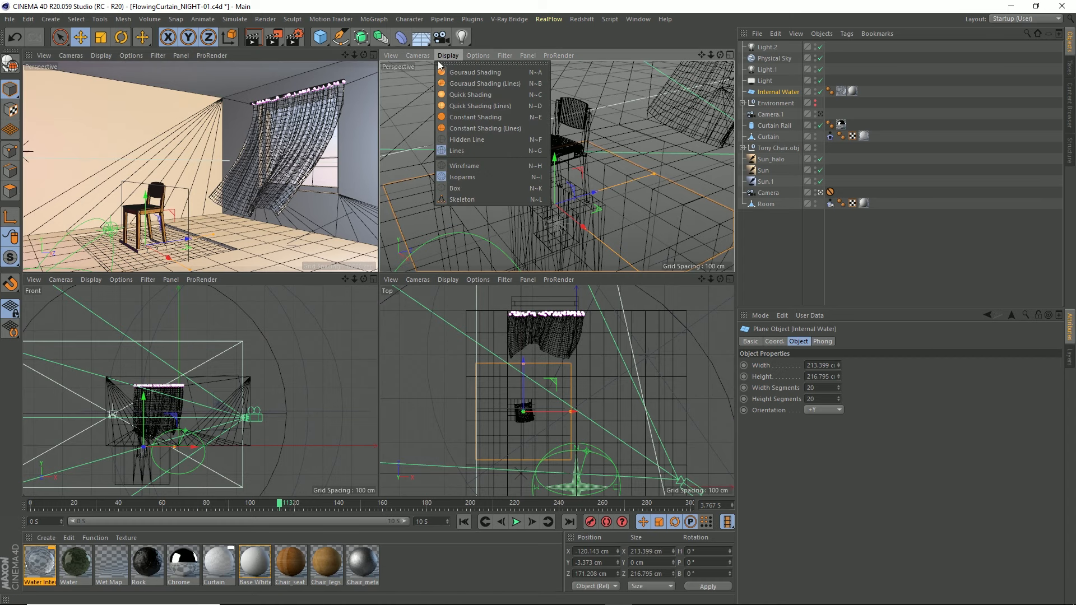
{"action": "left_click", "coordinate": [485, 73]}
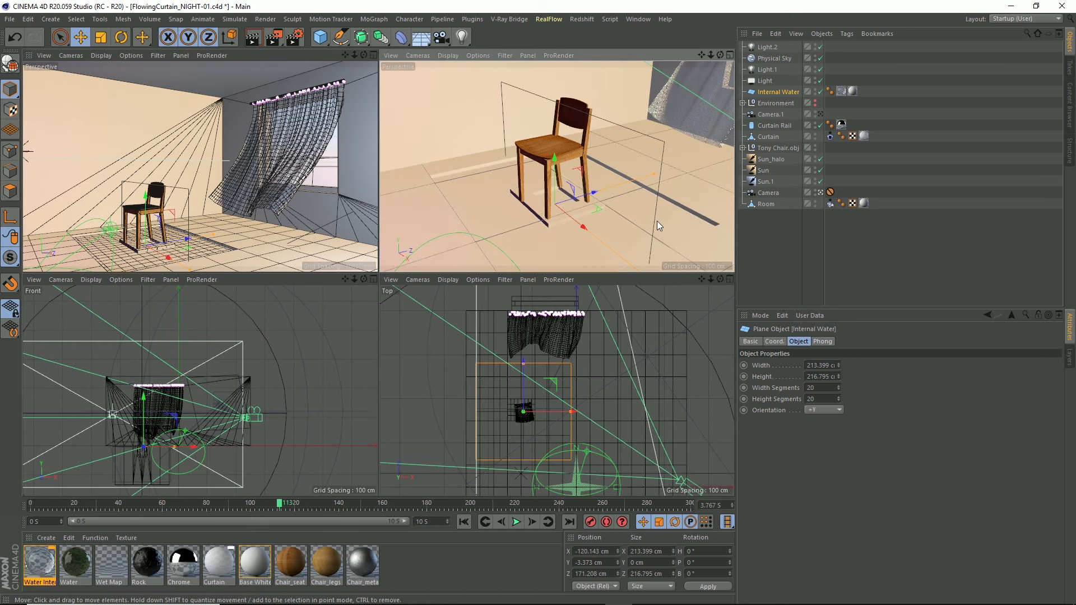
{"action": "scroll", "coordinate": [499, 228], "scroll_direction": "down", "scroll_amount": 4}
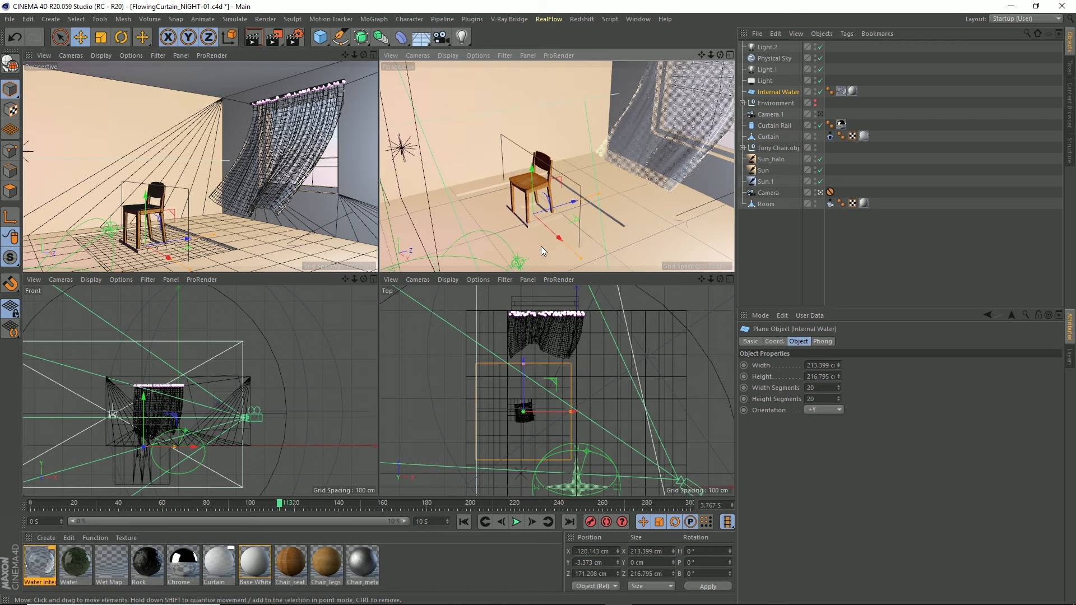
Disable the Internal Water plane, examine the floor cavity beneath the chair up close, and enable the plane again.
{"action": "left_click", "coordinate": [821, 92]}
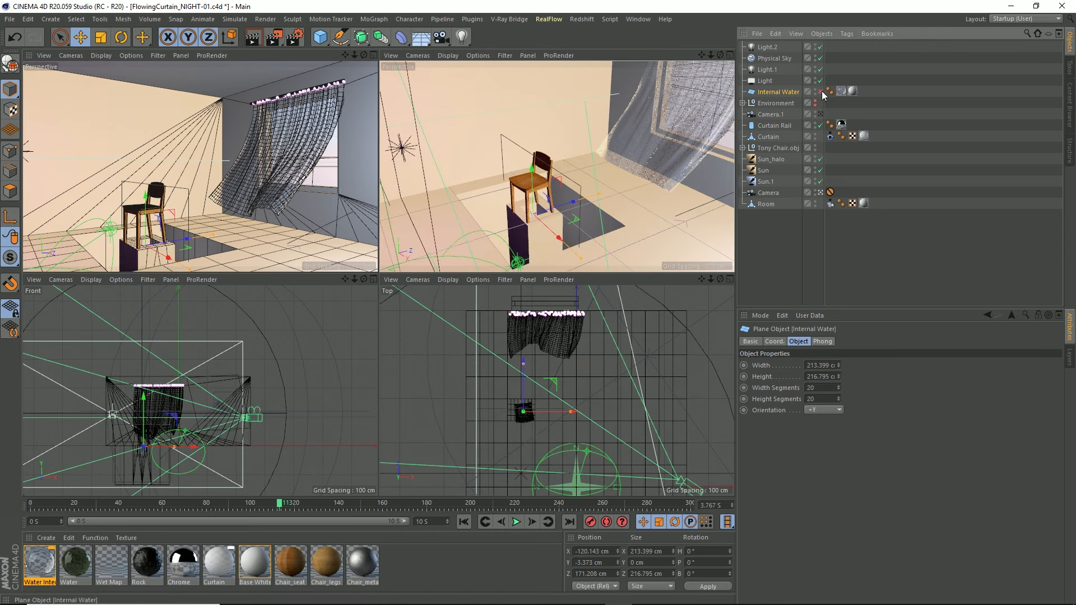
{"action": "scroll", "coordinate": [562, 235], "scroll_direction": "up", "scroll_amount": 5}
{"action": "scroll", "coordinate": [561, 234], "scroll_direction": "down", "scroll_amount": 6}
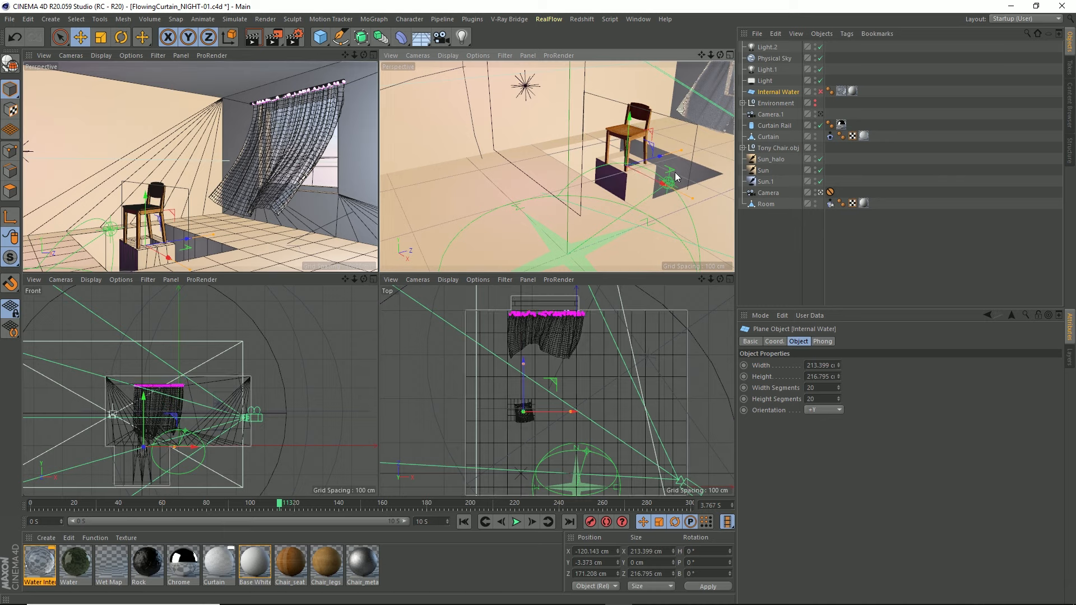
{"action": "scroll", "coordinate": [645, 190], "scroll_direction": "up", "scroll_amount": 6}
{"action": "scroll", "coordinate": [584, 221], "scroll_direction": "down", "scroll_amount": 5}
{"action": "scroll", "coordinate": [607, 210], "scroll_direction": "up", "scroll_amount": 5}
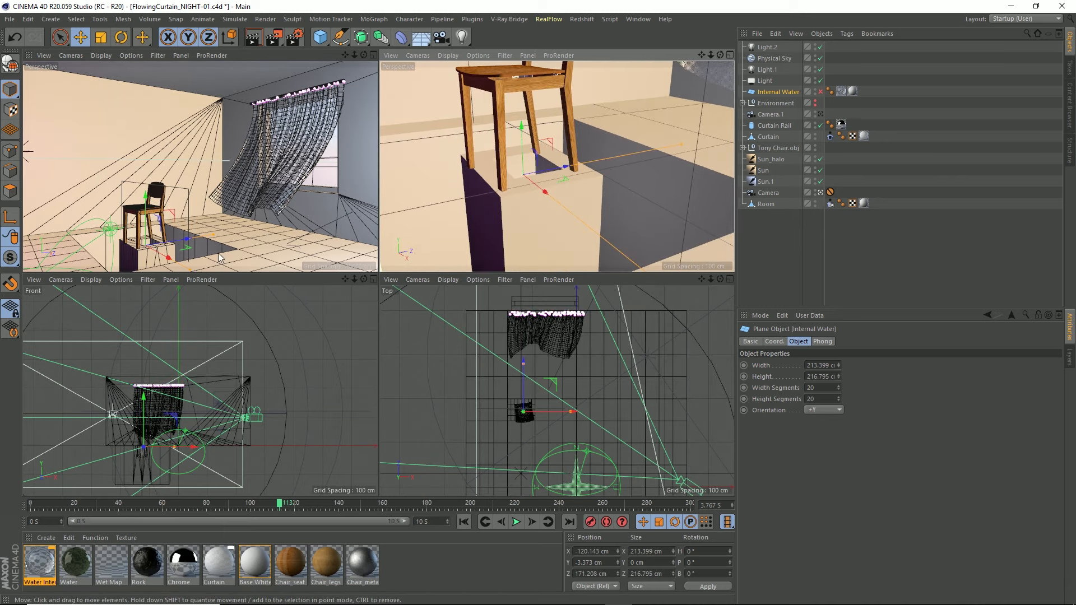
{"action": "left_click", "coordinate": [821, 91]}
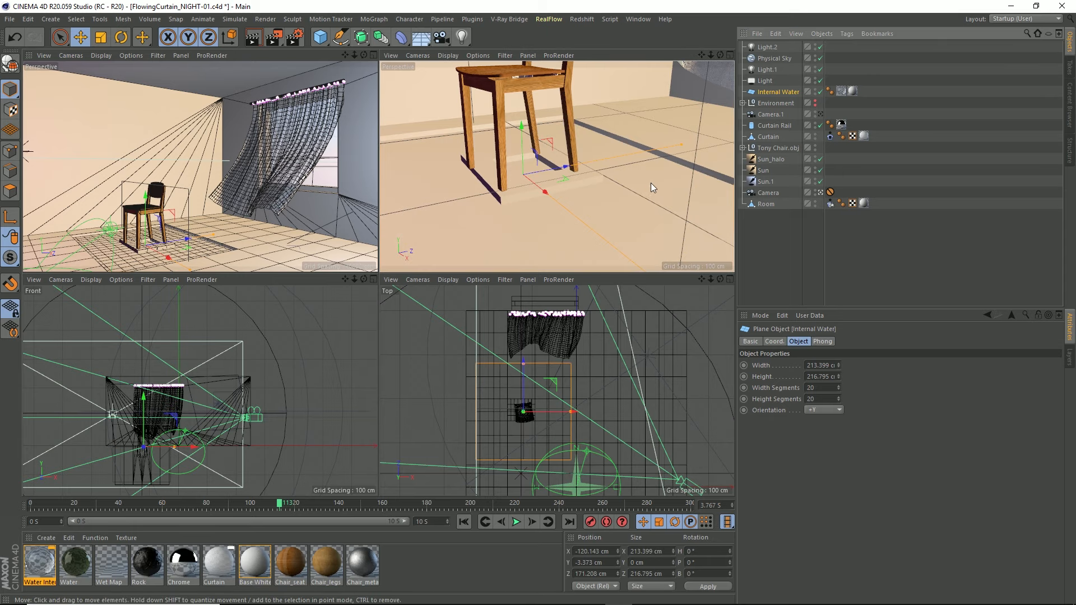
Examine the Internal Water plane and the floor around the chair legs from several angles and distances.
{"action": "scroll", "coordinate": [645, 183], "scroll_direction": "down", "scroll_amount": 3}
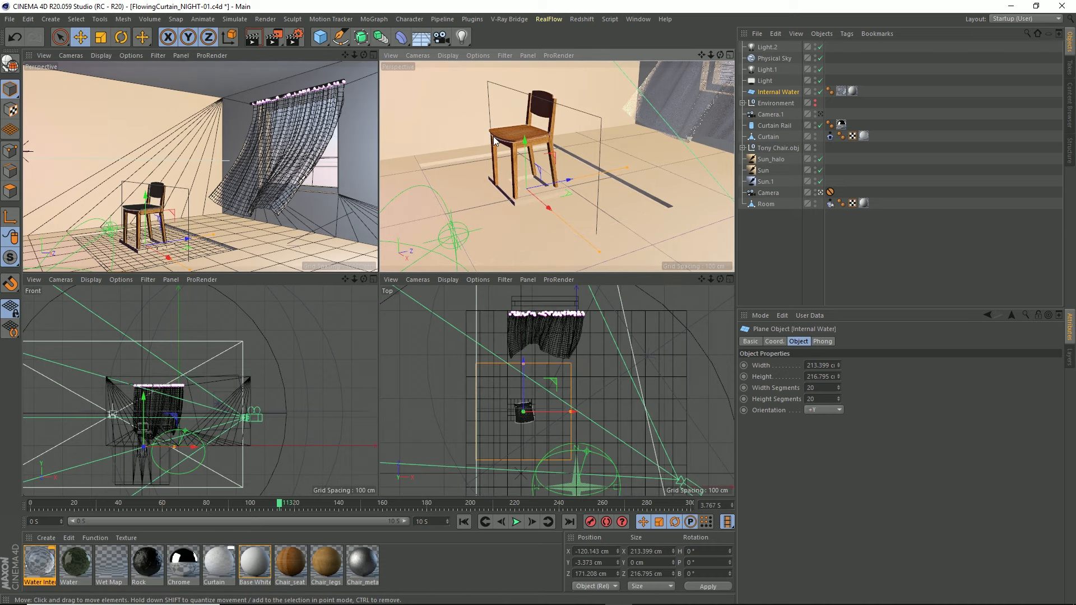
{"action": "left_click_drag", "start_coordinate": [12, 260], "coordinate": [96, 285]}
{"action": "left_click_drag", "start_coordinate": [503, 217], "coordinate": [526, 205], "text": "alt"}
{"action": "left_click_drag", "start_coordinate": [7, 261], "coordinate": [56, 274]}
{"action": "key", "text": "s"}
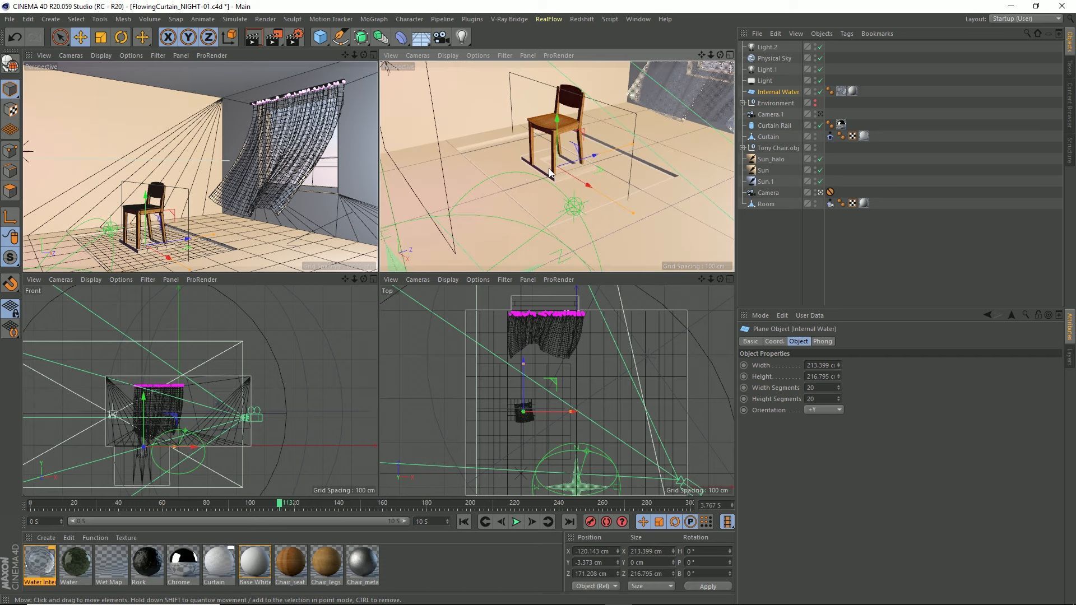
{"action": "scroll", "coordinate": [634, 166], "scroll_direction": "up", "scroll_amount": 4}
{"action": "left_click_drag", "start_coordinate": [604, 190], "coordinate": [549, 227], "text": "alt"}
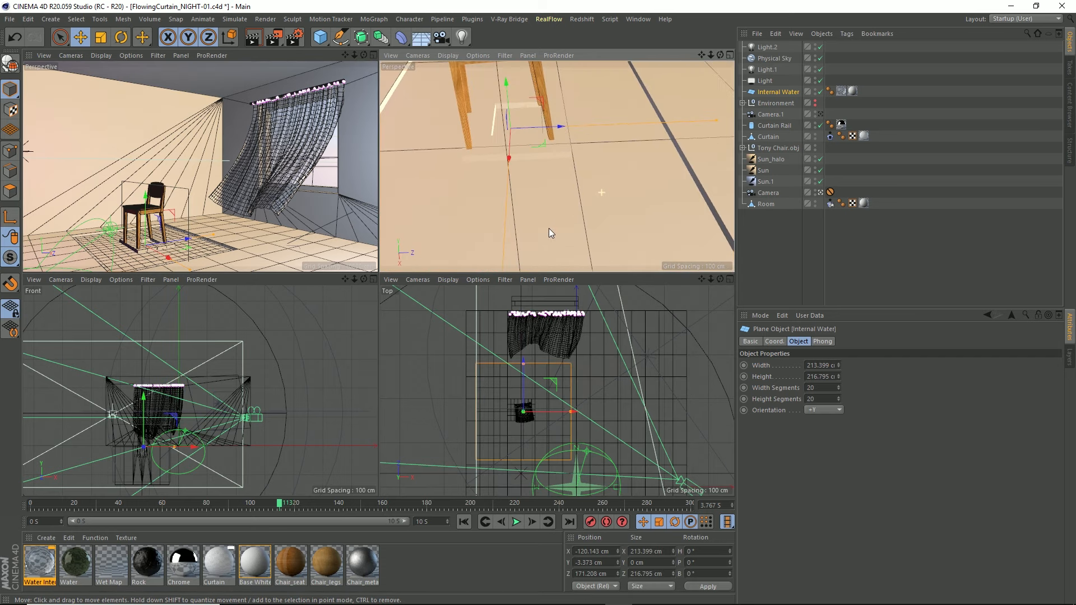
{"action": "middle_click_drag", "start_coordinate": [549, 228], "coordinate": [577, 191], "text": "alt"}
{"action": "scroll", "coordinate": [500, 214], "scroll_direction": "down", "scroll_amount": 4}
{"action": "left_click_drag", "start_coordinate": [500, 214], "coordinate": [627, 203], "text": "alt"}
{"action": "right_click_drag", "start_coordinate": [628, 203], "coordinate": [591, 196], "text": "alt"}
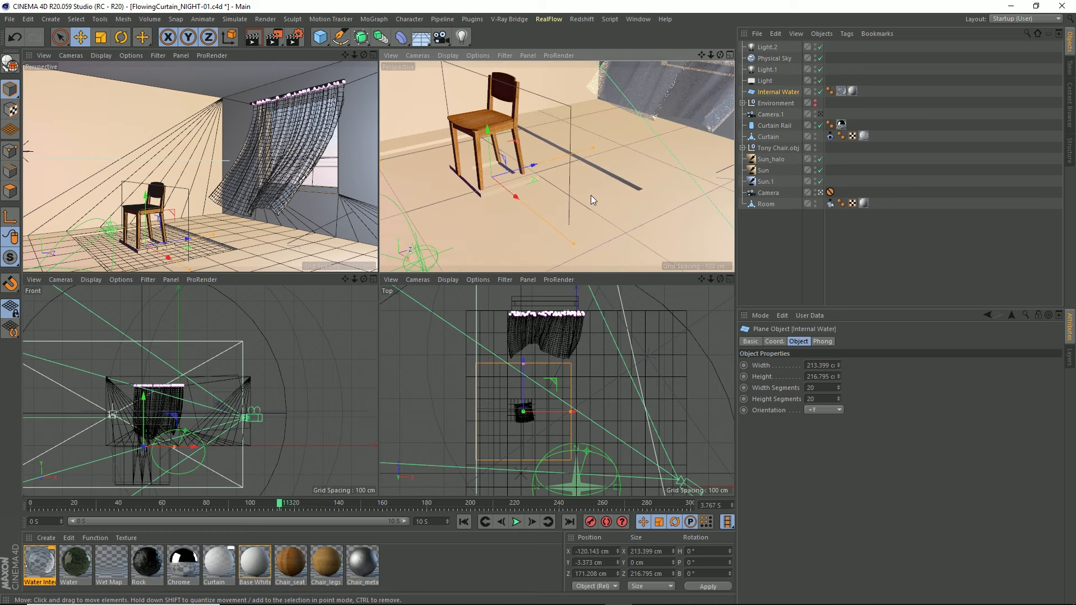
{"action": "middle_click_drag", "start_coordinate": [591, 196], "coordinate": [645, 205], "text": "alt"}
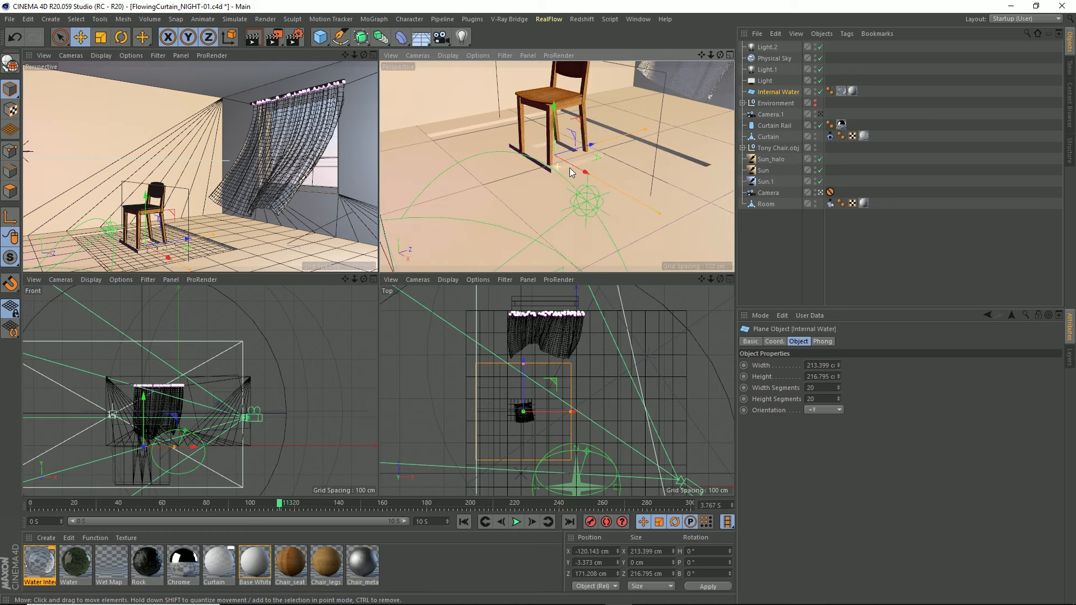
Create a new standard material and name it Water Cavity.
{"action": "left_click", "coordinate": [46, 538]}
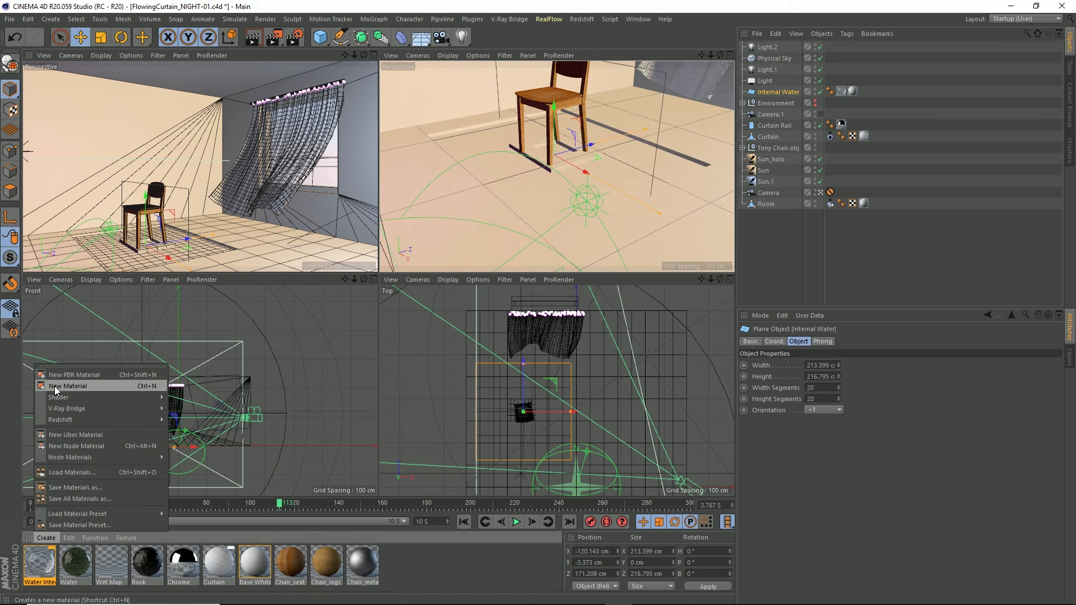
{"action": "mouse_move", "coordinate": [56, 395]}
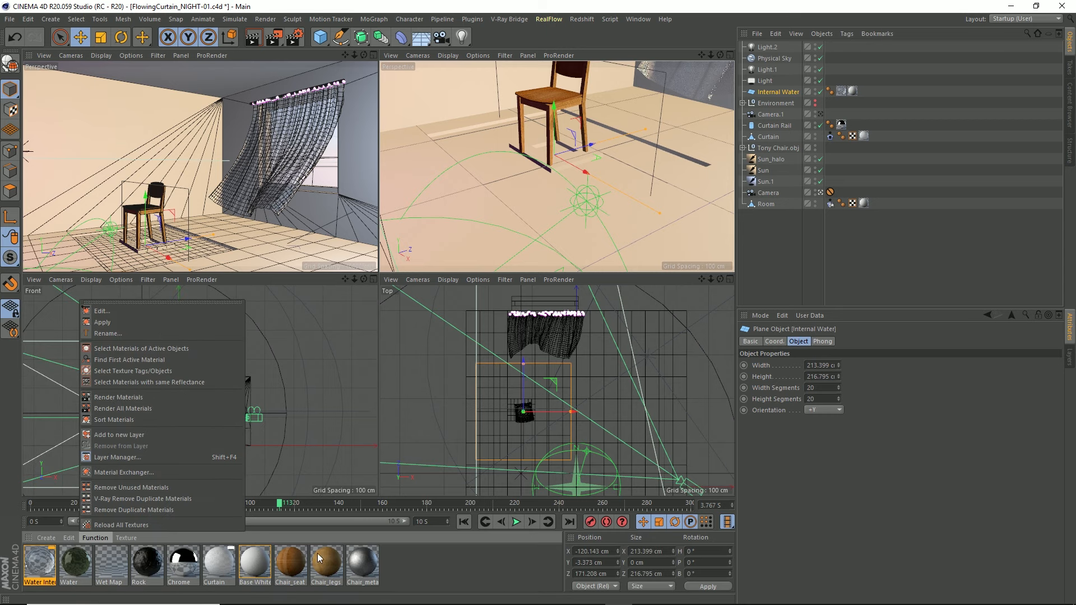
{"action": "left_click", "coordinate": [441, 563]}
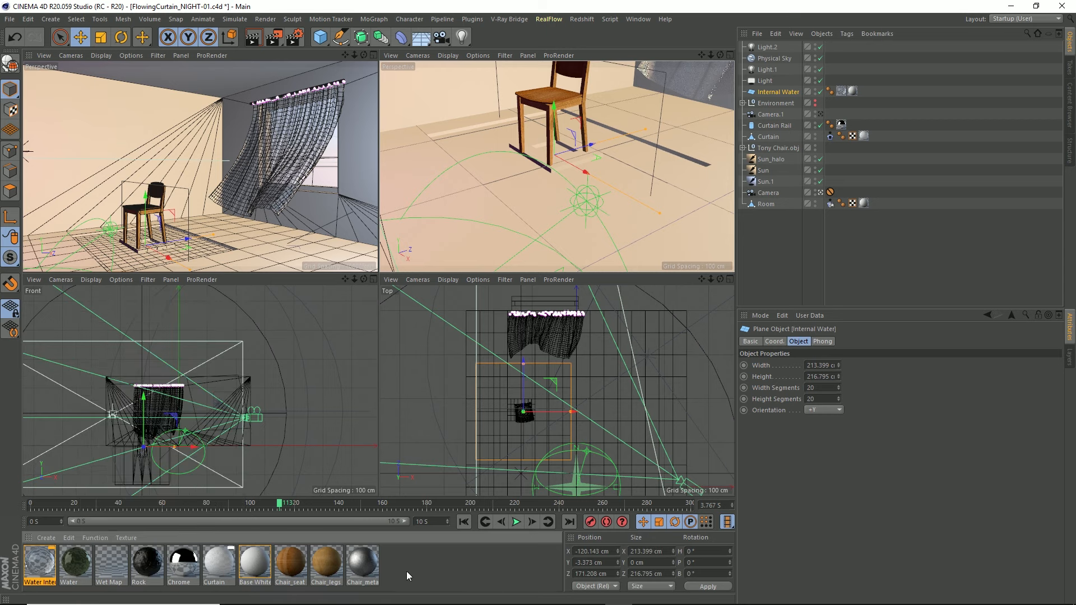
{"action": "double_click", "coordinate": [418, 564]}
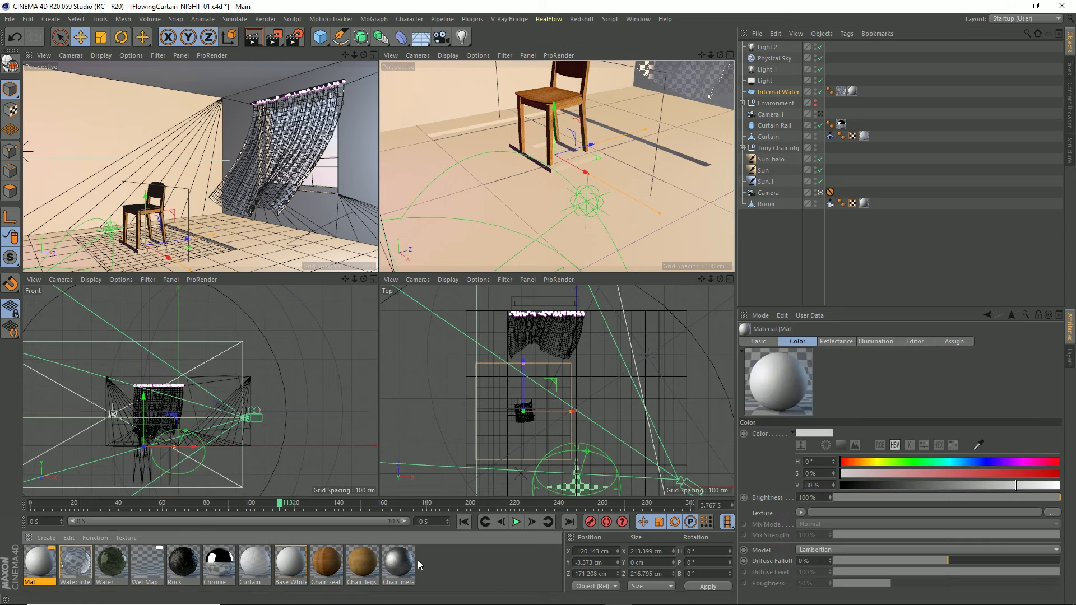
{"action": "double_click", "coordinate": [39, 582]}
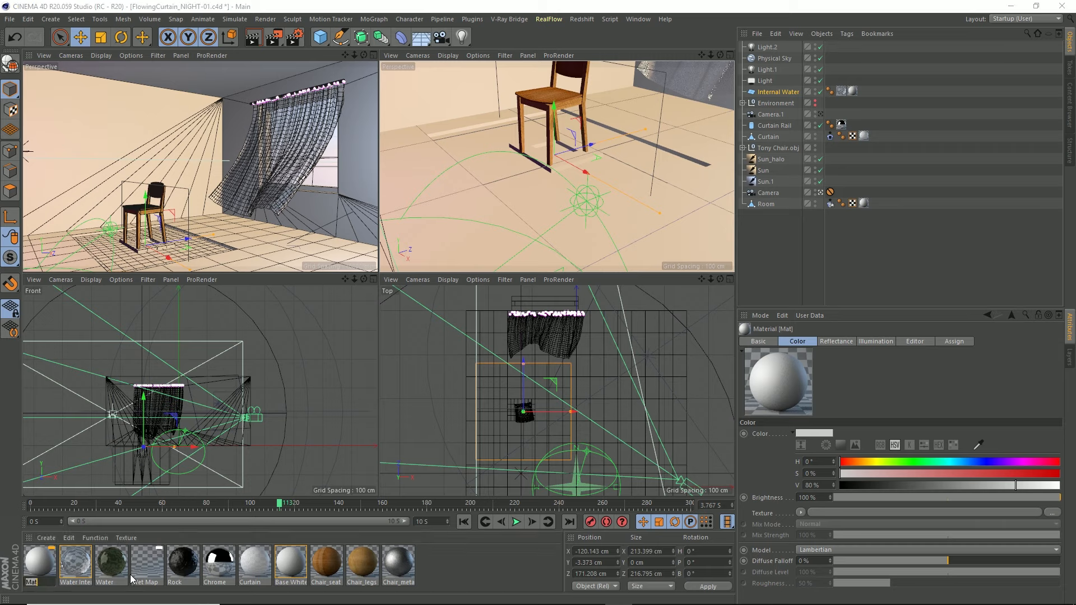
{"action": "type", "text": "Water"}
{"action": "type", "text": " Cavity"}
{"action": "key", "text": "Return"}
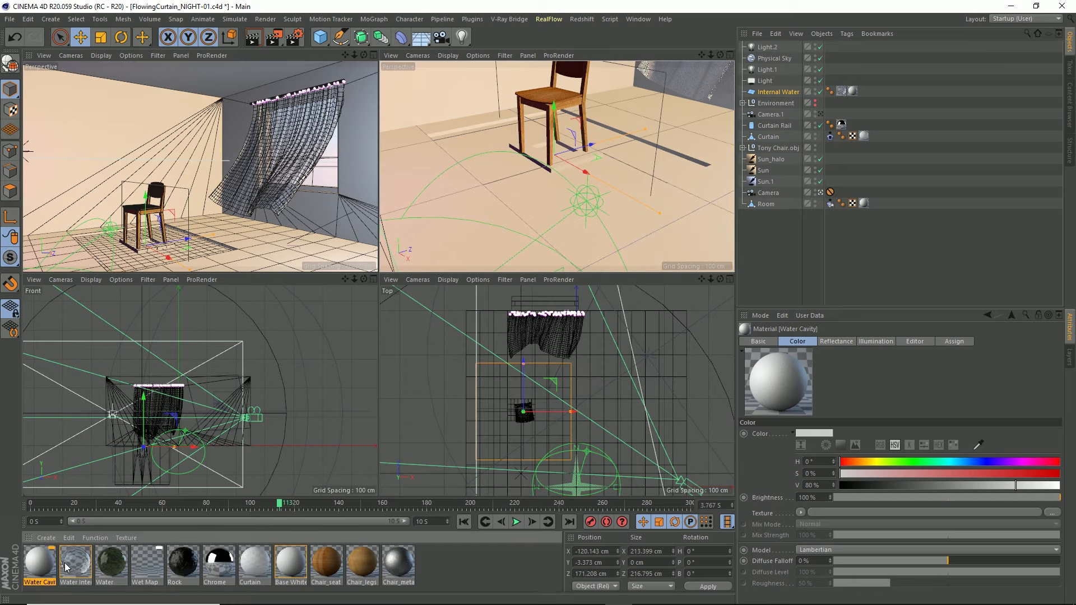
Replace both existing materials on the Internal Water plane with the Water Cavity material.
{"action": "left_click", "coordinate": [853, 91]}
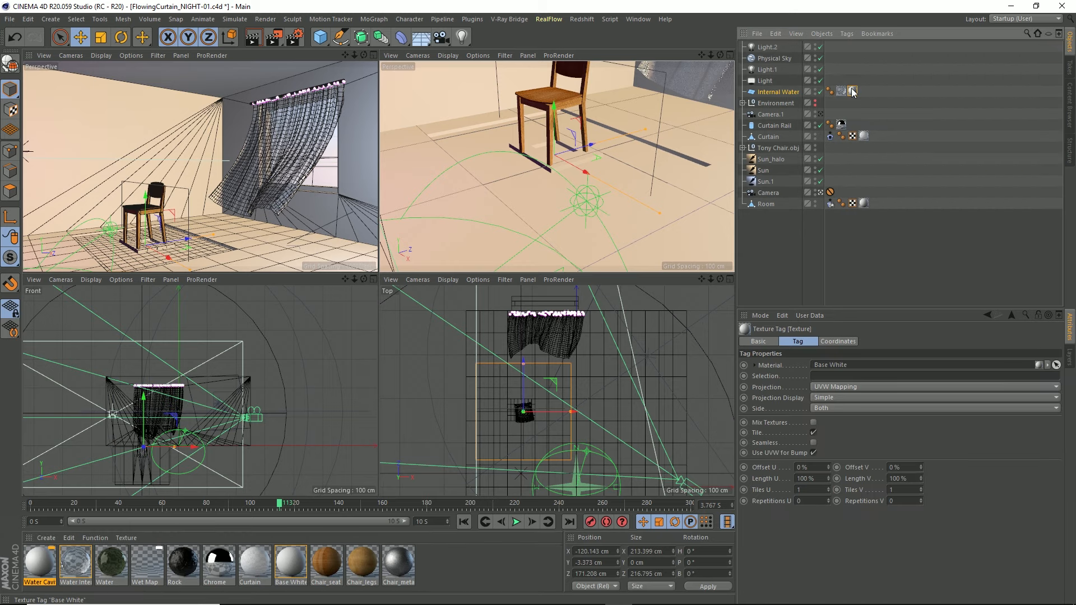
{"action": "key", "text": "Delete"}
{"action": "left_click", "coordinate": [841, 91]}
{"action": "key", "text": "Delete"}
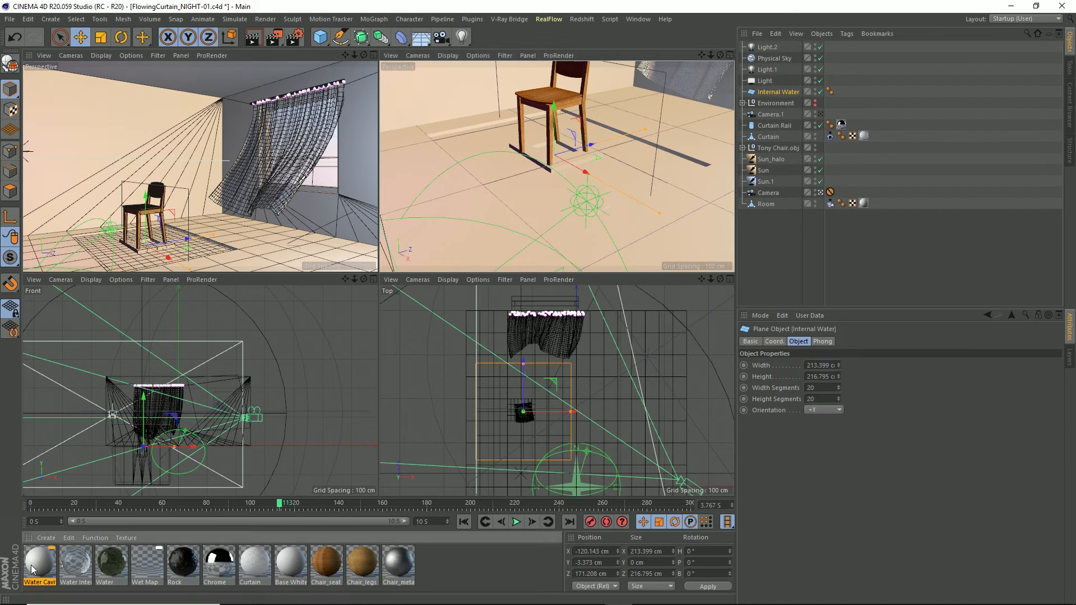
{"action": "left_click_drag", "start_coordinate": [32, 565], "coordinate": [517, 187]}
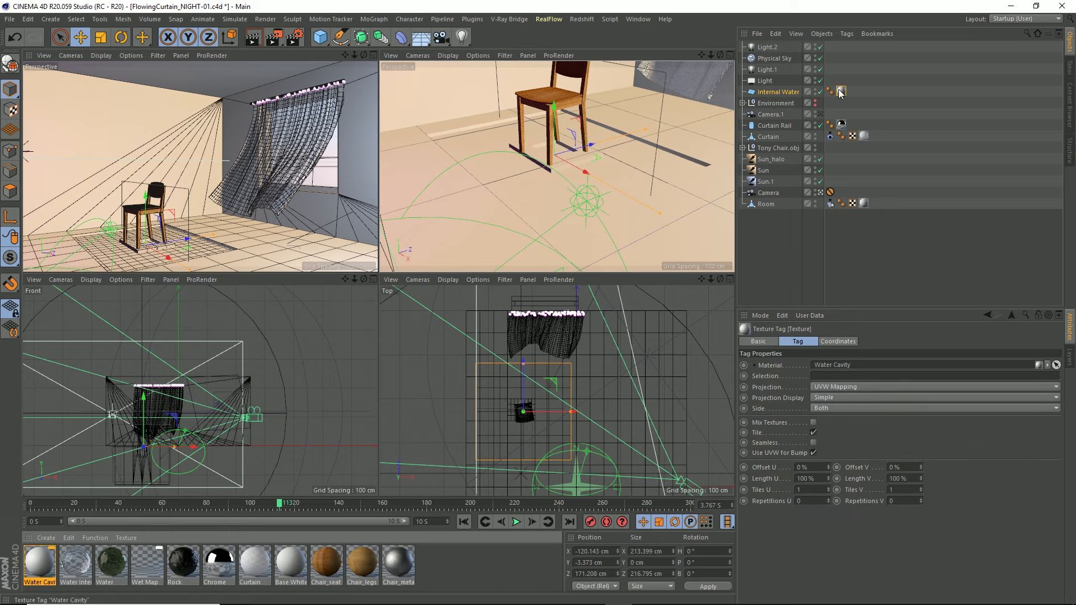
Rename the Internal Water plane to Cavity Water.
{"action": "left_click", "coordinate": [781, 93]}
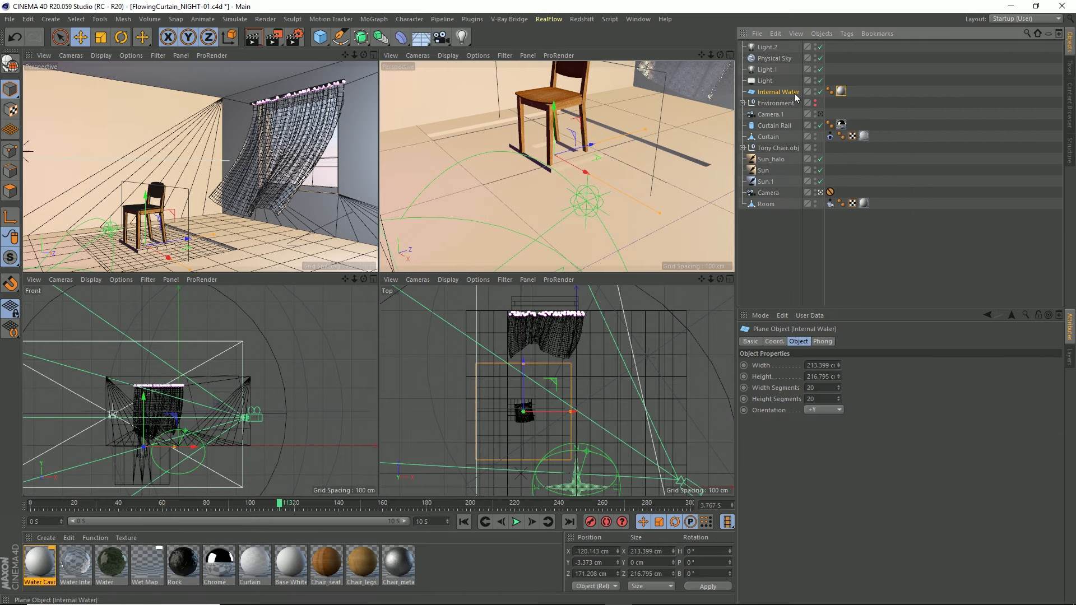
{"action": "double_click", "coordinate": [780, 93]}
{"action": "left_click_drag", "start_coordinate": [780, 92], "coordinate": [609, 101]}
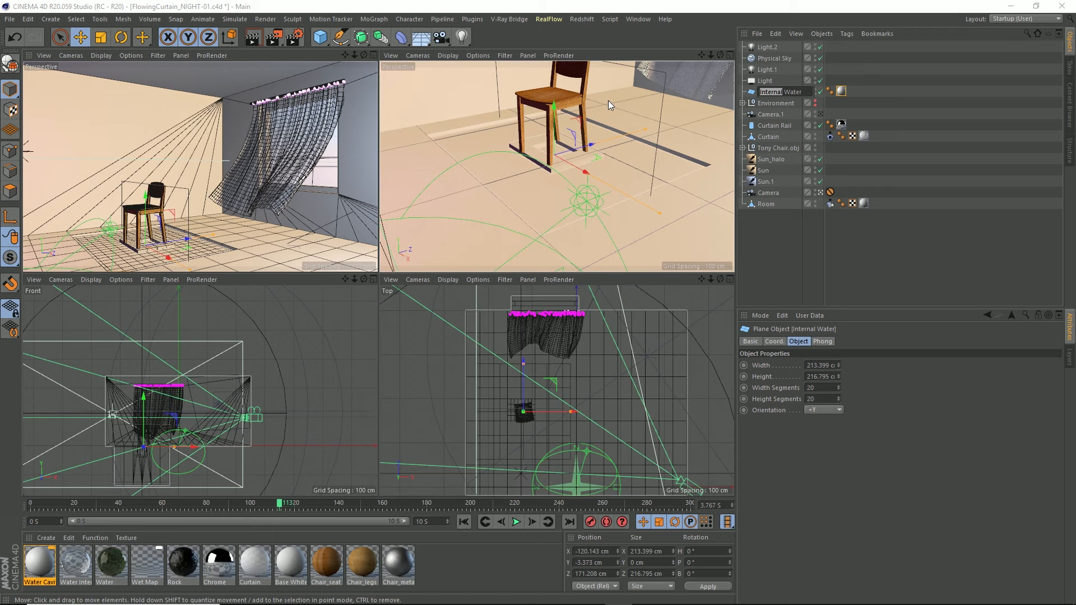
{"action": "type", "text": "Cavity"}
{"action": "key", "text": "Return"}
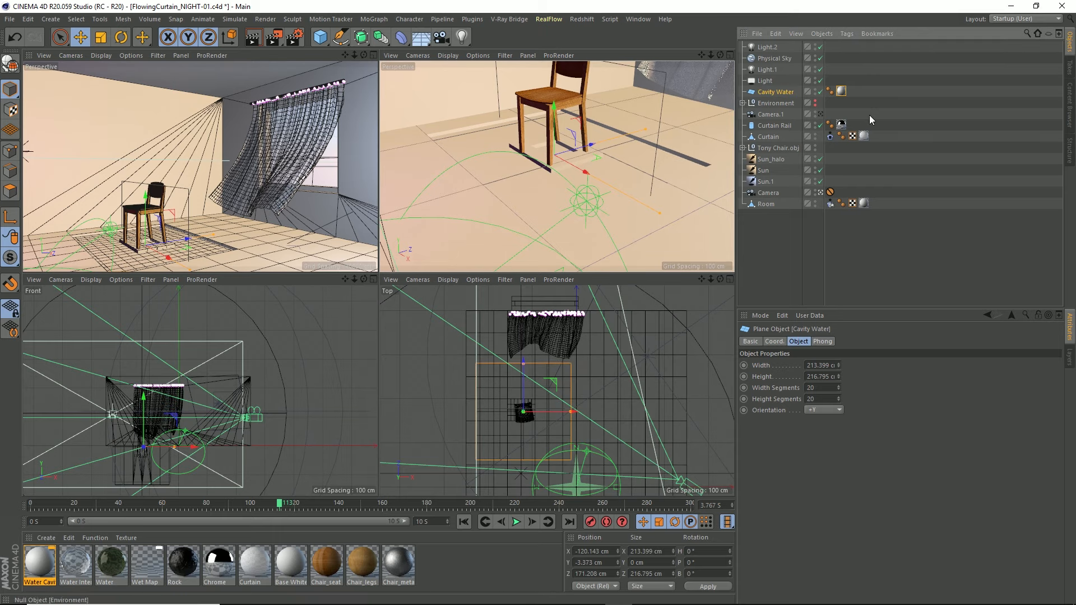
Open the Water Cavity material for editing in its own window, enlarged and moved clear of the main perspective view.
{"action": "left_click", "coordinate": [842, 92]}
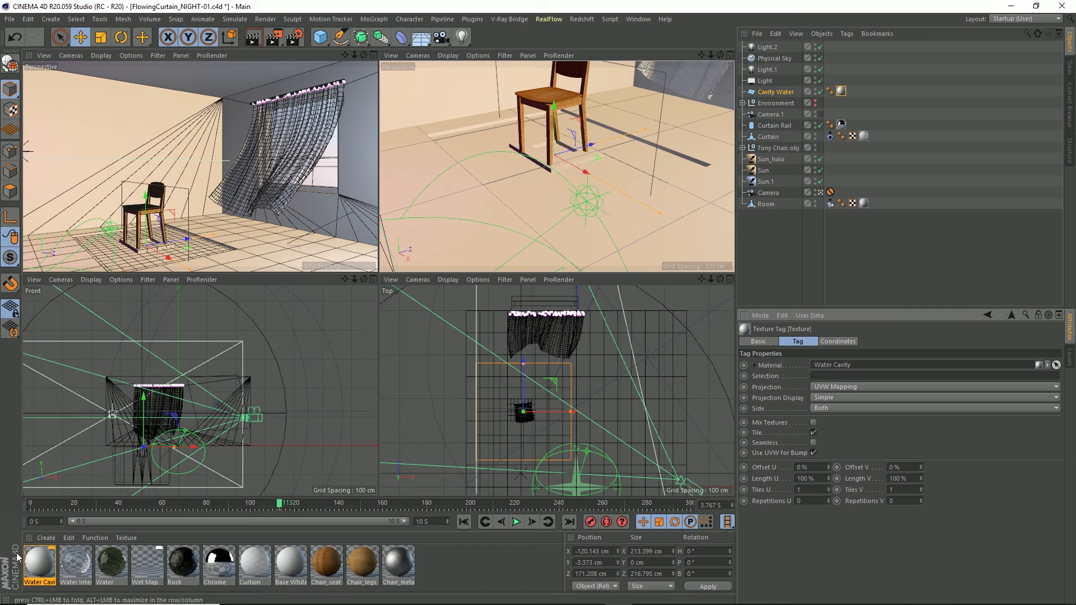
{"action": "double_click", "coordinate": [46, 563]}
{"action": "left_click_drag", "start_coordinate": [308, 83], "coordinate": [462, 72]}
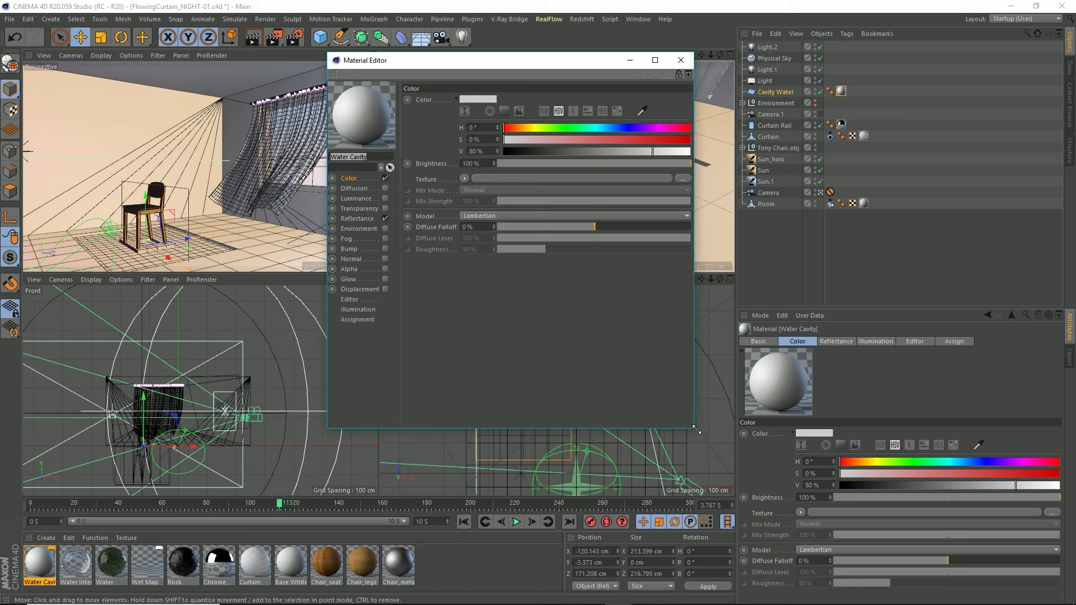
{"action": "left_click_drag", "start_coordinate": [693, 429], "coordinate": [799, 477]}
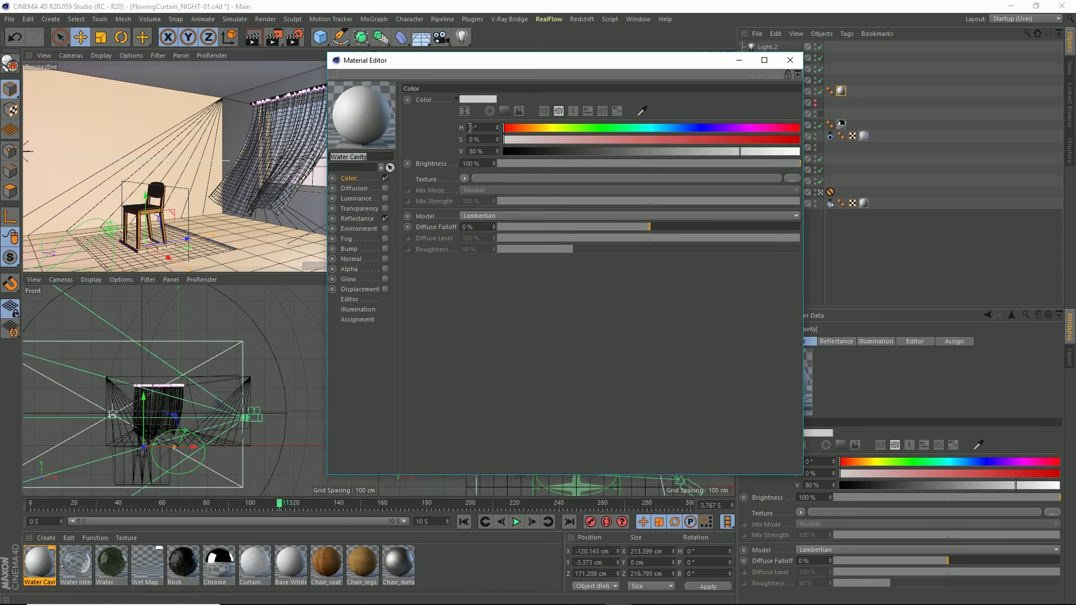
{"action": "left_click_drag", "start_coordinate": [486, 63], "coordinate": [639, 79]}
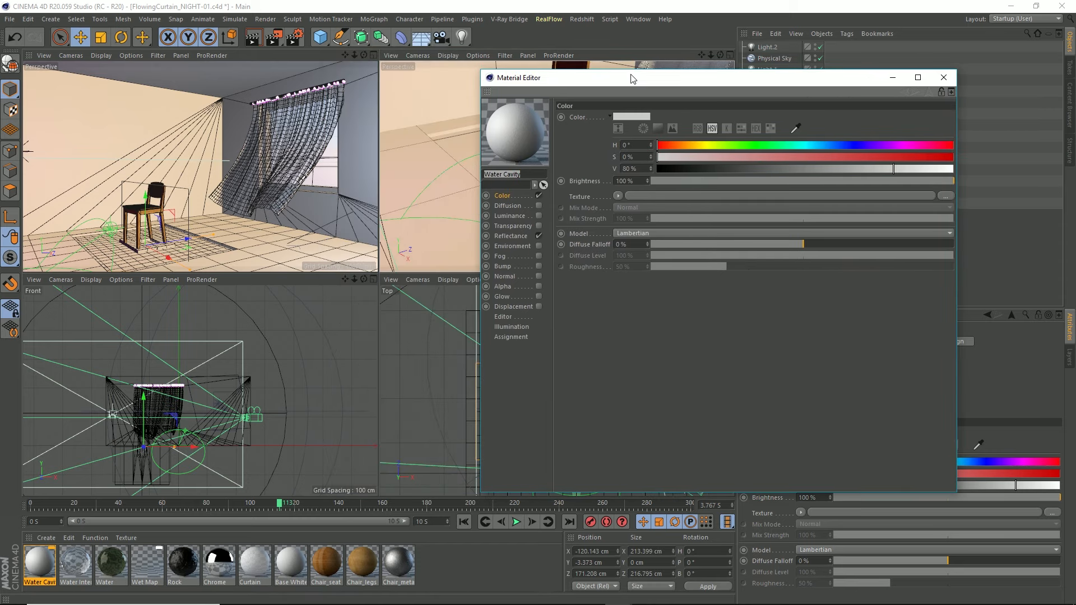
Check the Water Cavity material's Color and Reflectance channels, and turn off Color.
{"action": "left_click", "coordinate": [502, 201]}
{"action": "left_click", "coordinate": [511, 236]}
{"action": "left_click", "coordinate": [505, 197]}
{"action": "left_click", "coordinate": [511, 235]}
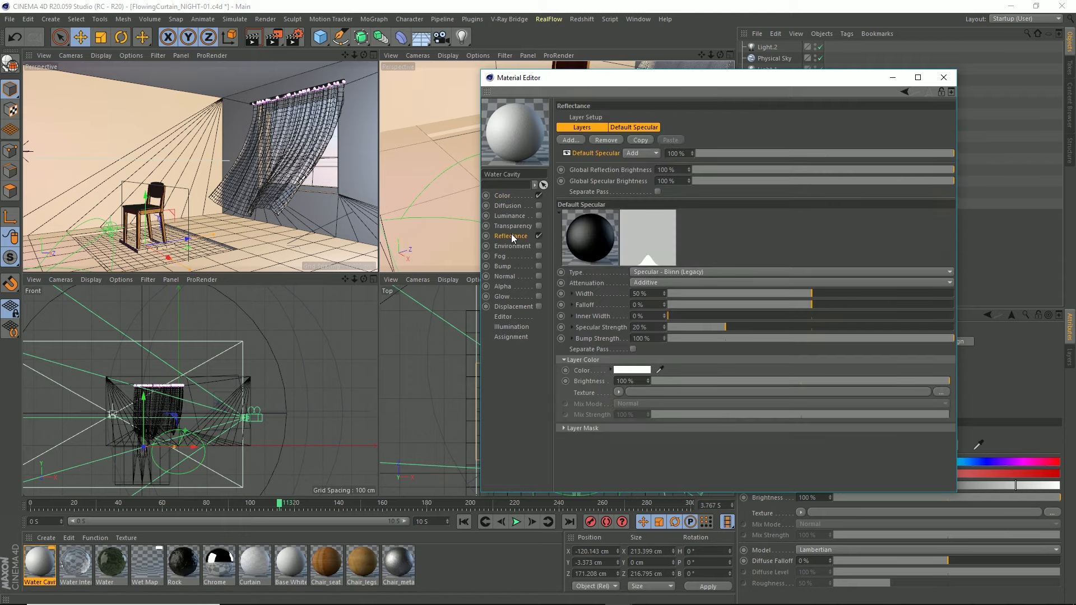
{"action": "left_click", "coordinate": [506, 196]}
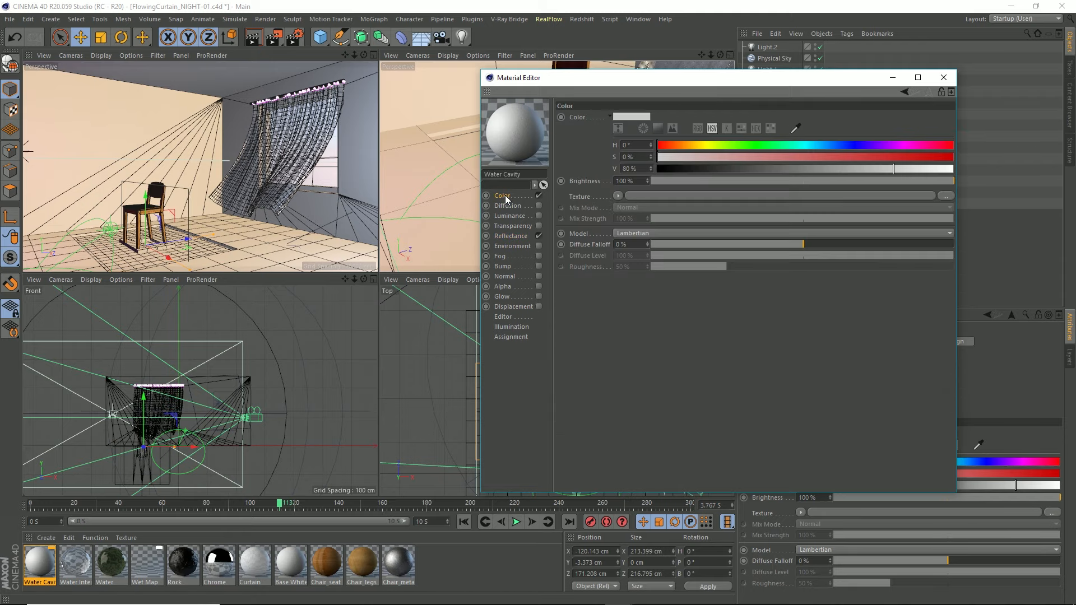
{"action": "left_click", "coordinate": [539, 196]}
Enable the Water Cavity material's Transparency channel with the Water refraction preset.
{"action": "left_click", "coordinate": [523, 228]}
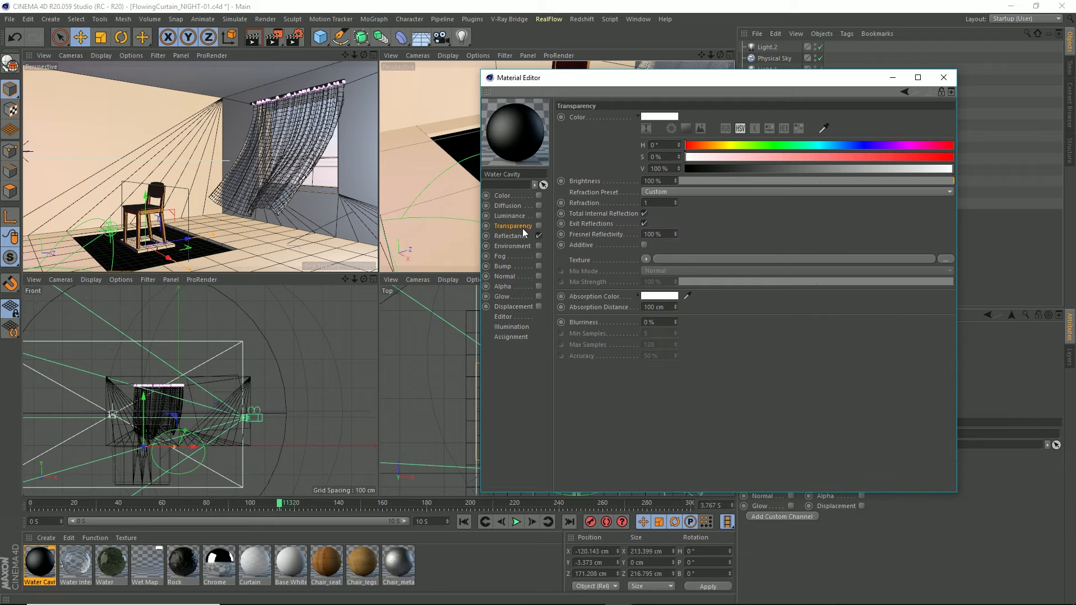
{"action": "left_click", "coordinate": [539, 226]}
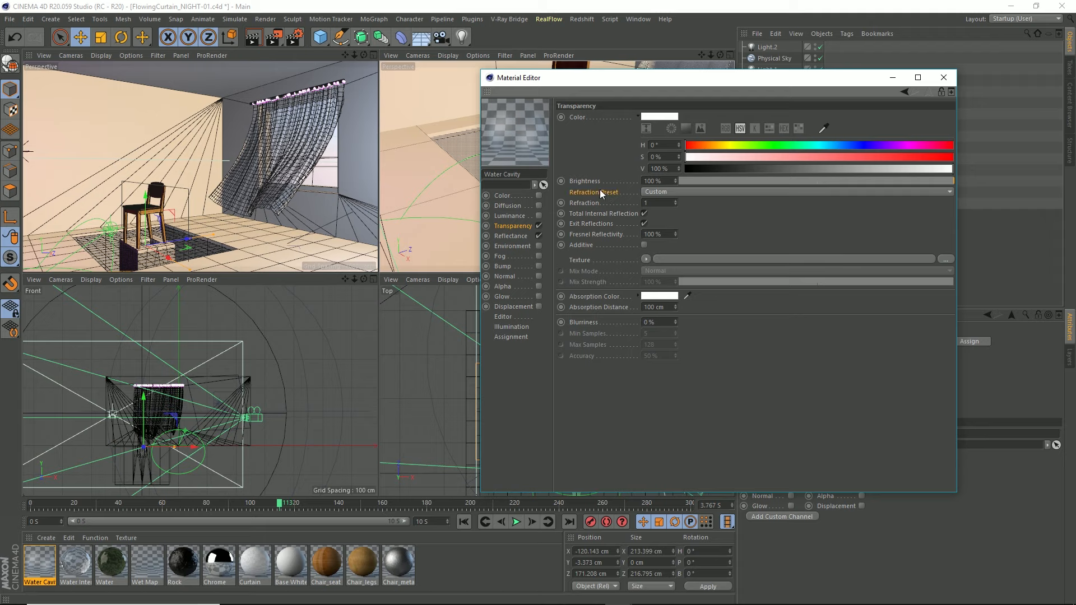
{"action": "left_click", "coordinate": [665, 191]}
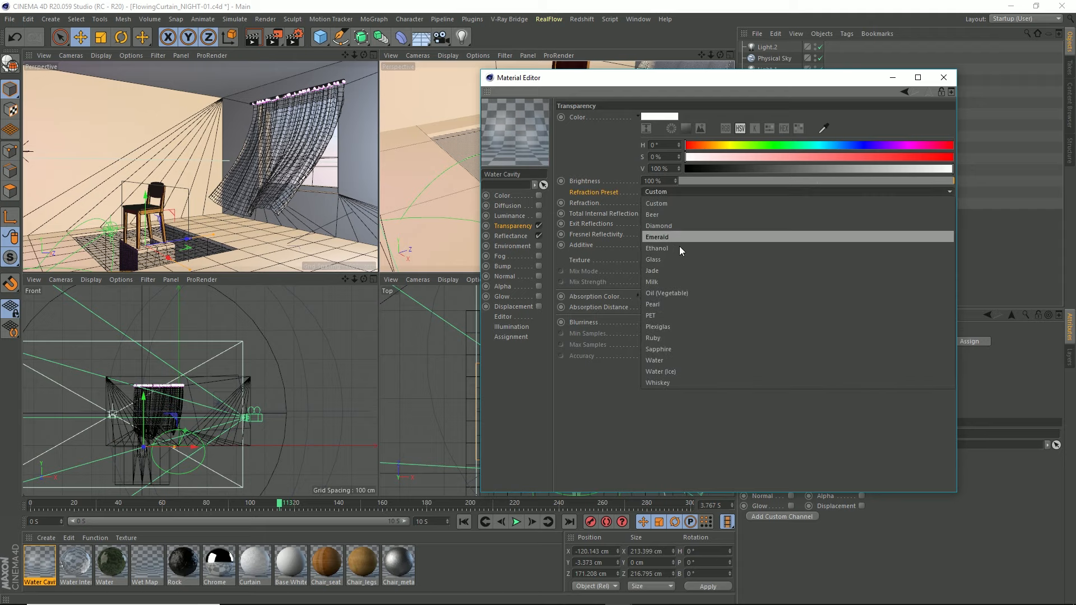
{"action": "left_click", "coordinate": [678, 360]}
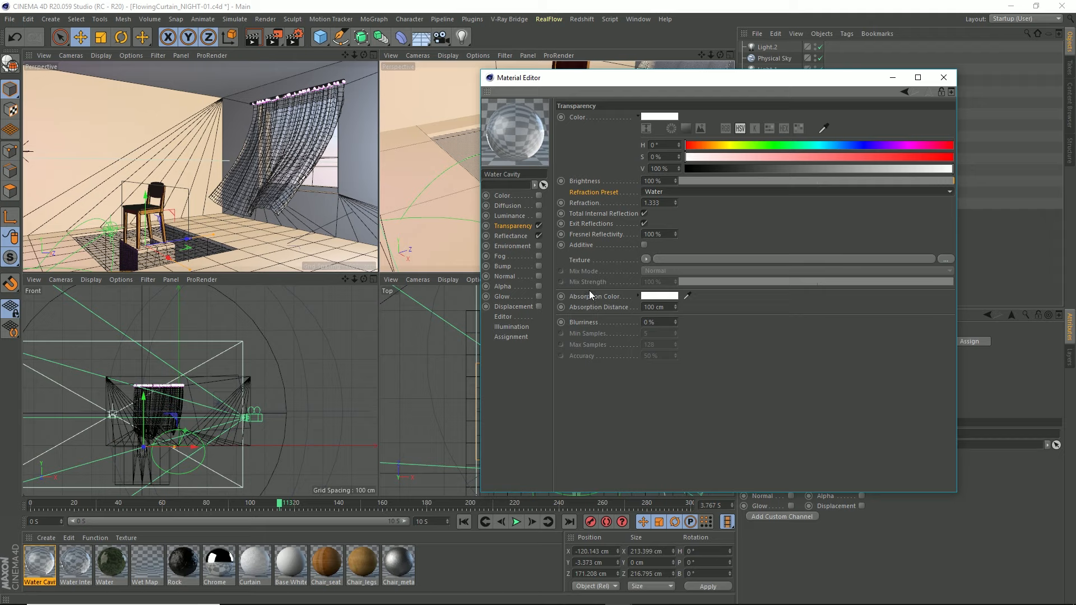
Set the Transparency absorption color to a grey-green of H 164°, S 20%, V 47%, with an absorption distance of 10 cm.
{"action": "left_click", "coordinate": [667, 297]}
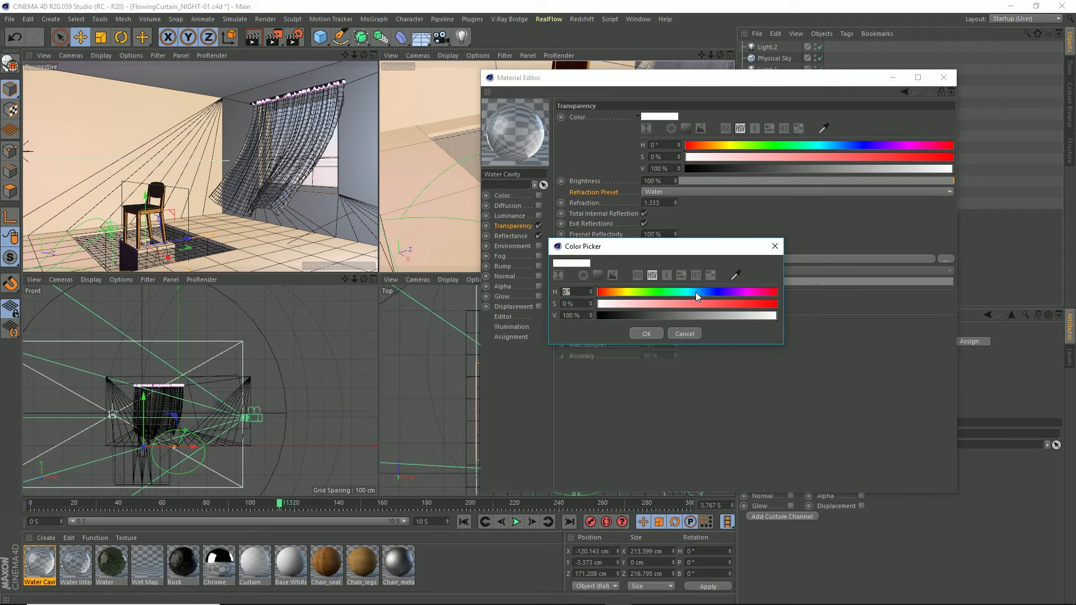
{"action": "mouse_move", "coordinate": [696, 291]}
{"action": "left_mouse_down"}
{"action": "mouse_move", "coordinate": [654, 304]}
{"action": "mouse_move", "coordinate": [681, 316]}
{"action": "mouse_move", "coordinate": [615, 304]}
{"action": "left_mouse_up"}
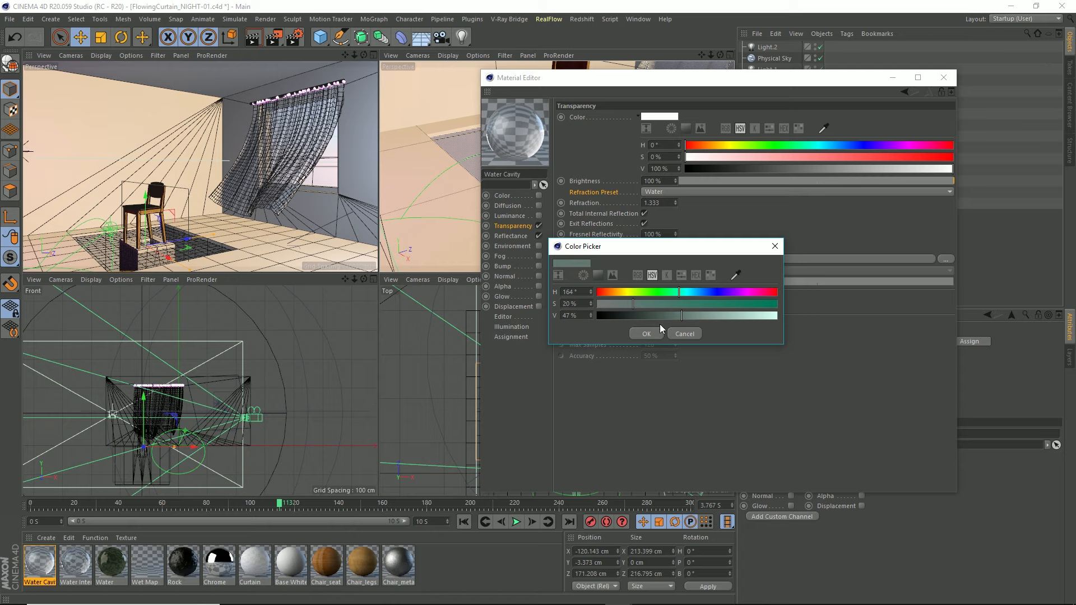
{"action": "left_click", "coordinate": [646, 334]}
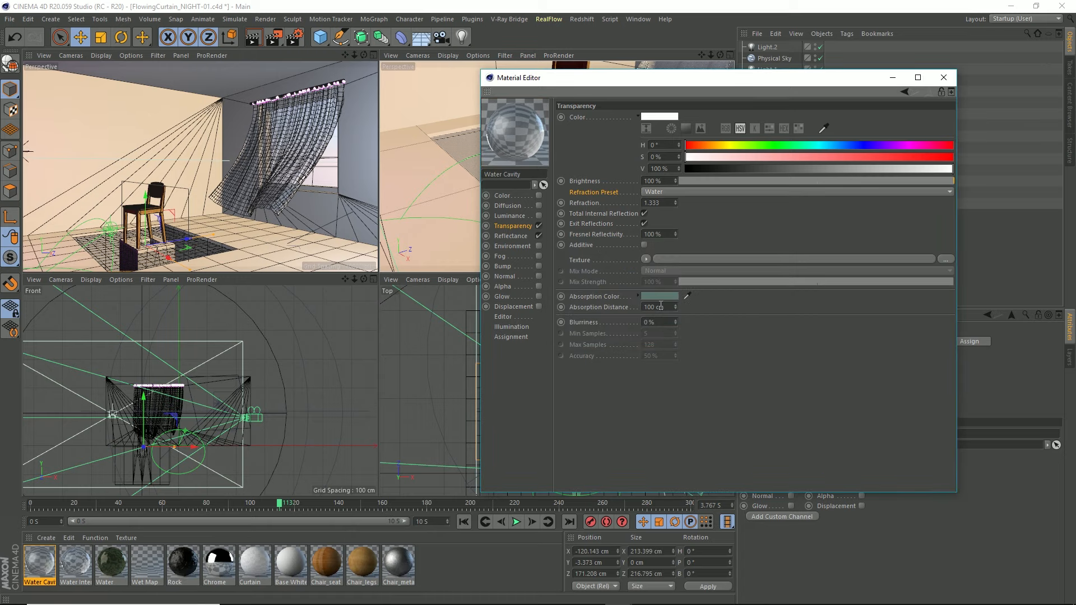
{"action": "left_click", "coordinate": [664, 307]}
{"action": "type", "text": "10"}
{"action": "key", "text": "Return"}
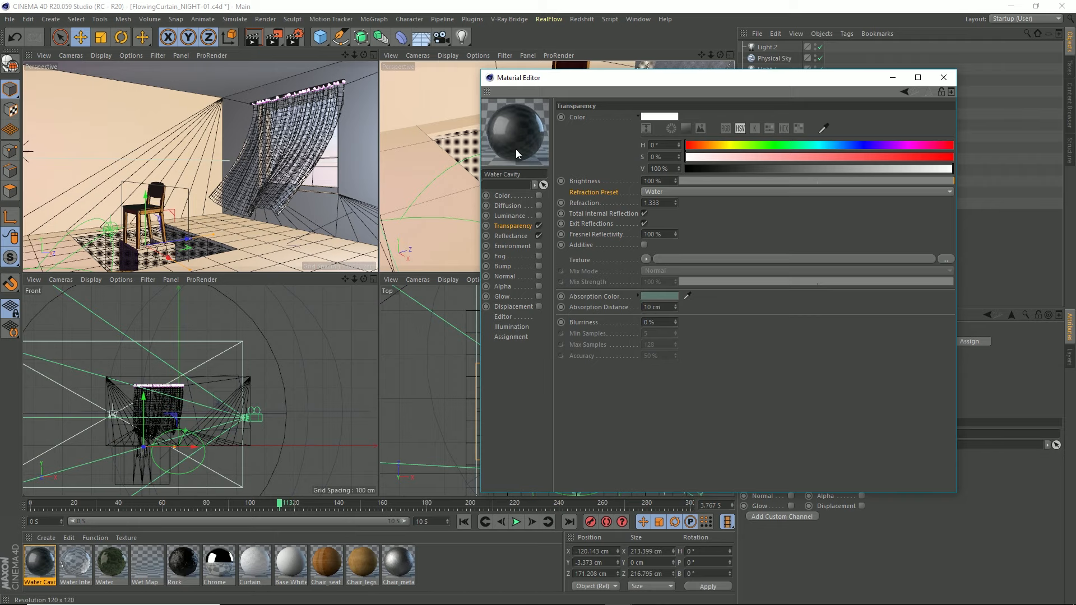
Brighten the absorption color to a pale aqua green with its value at 94%.
{"action": "left_click", "coordinate": [652, 296]}
{"action": "left_click_drag", "start_coordinate": [746, 319], "coordinate": [754, 318]}
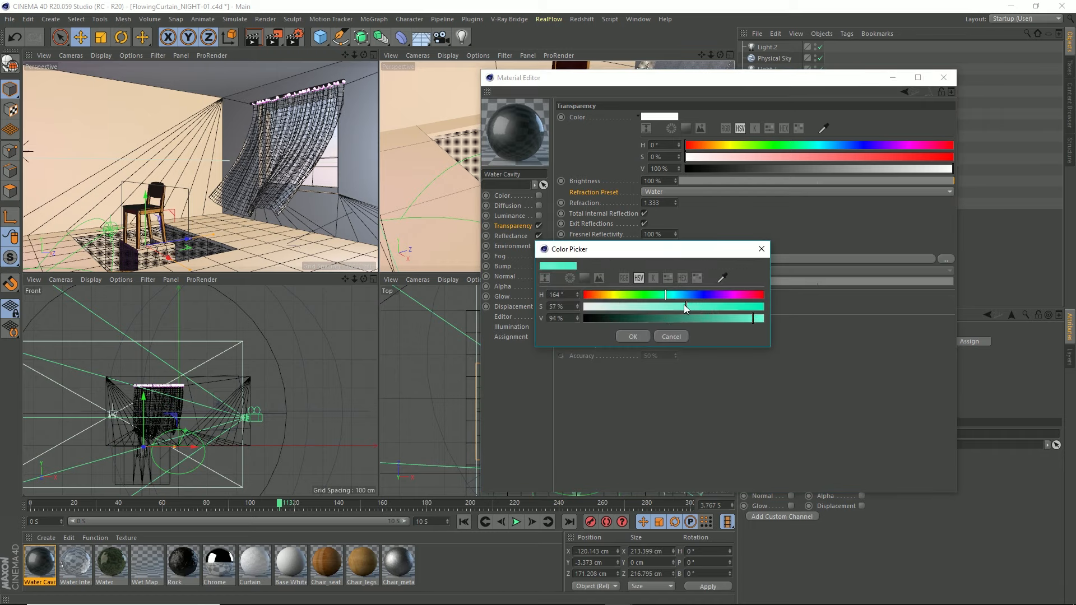
{"action": "left_click_drag", "start_coordinate": [687, 308], "coordinate": [635, 310]}
{"action": "left_click", "coordinate": [633, 337]}
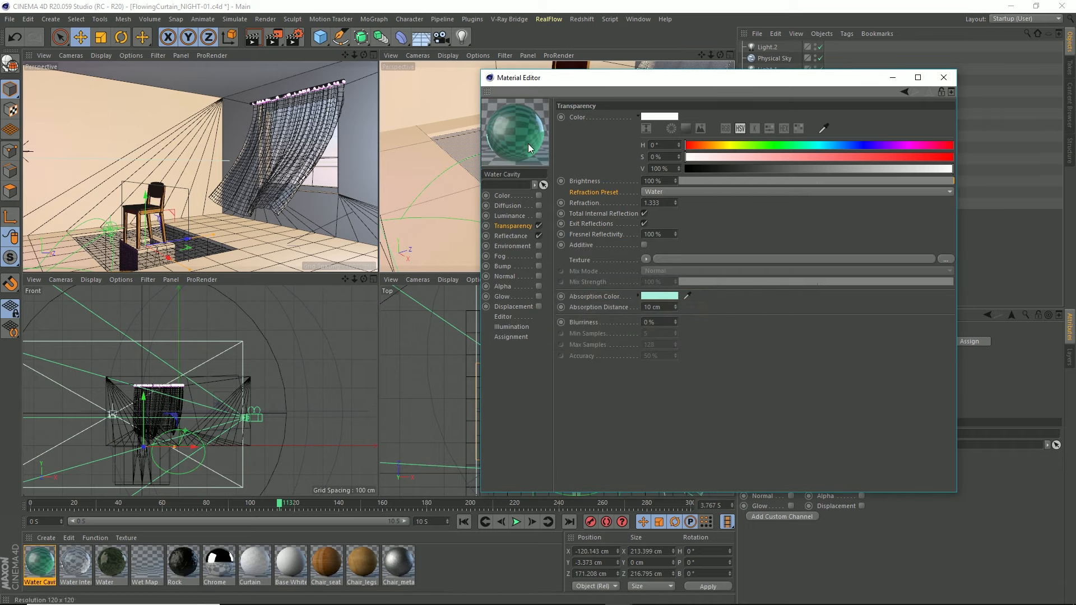
Try absorption distances of 20 cm and 30 cm for the Water Cavity material.
{"action": "double_click", "coordinate": [651, 307]}
{"action": "type", "text": "20"}
{"action": "key", "text": "Return"}
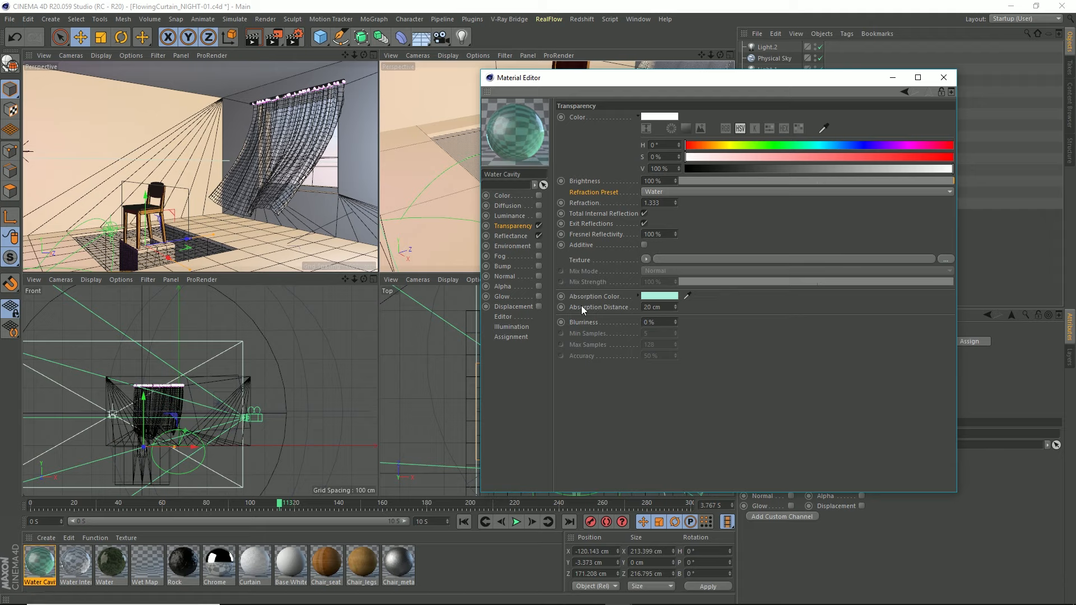
{"action": "double_click", "coordinate": [666, 307]}
{"action": "type", "text": "30"}
{"action": "key", "text": "Return"}
Set the Water Cavity material's absorption distance to 50 cm.
{"action": "double_click", "coordinate": [650, 307]}
{"action": "type", "text": "50"}
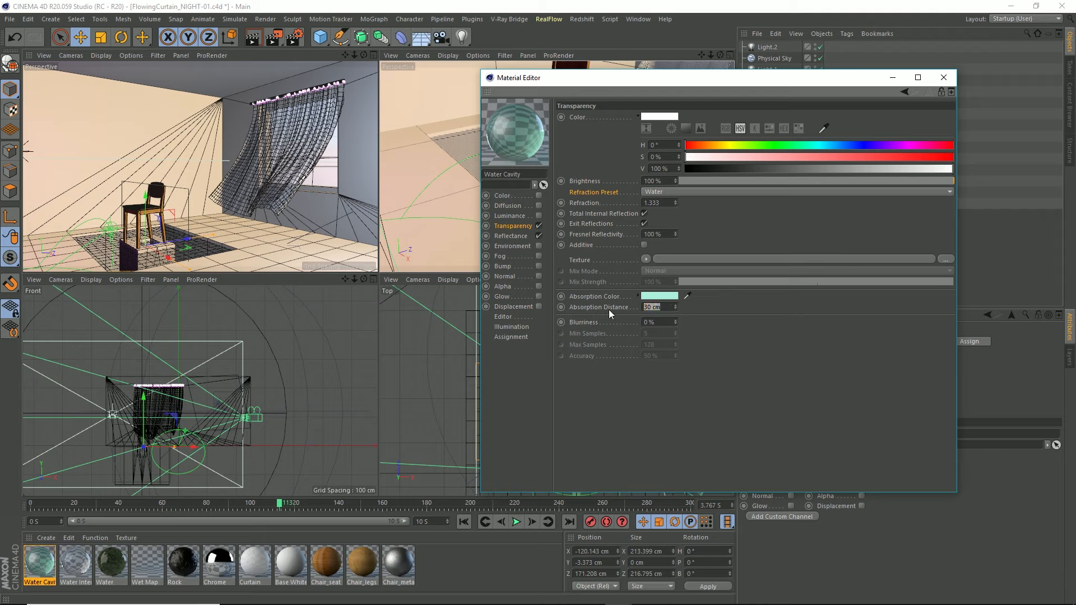
{"action": "key", "text": "Return"}
{"action": "left_click_drag", "start_coordinate": [663, 307], "coordinate": [591, 307]}
{"action": "left_click", "coordinate": [706, 417]}
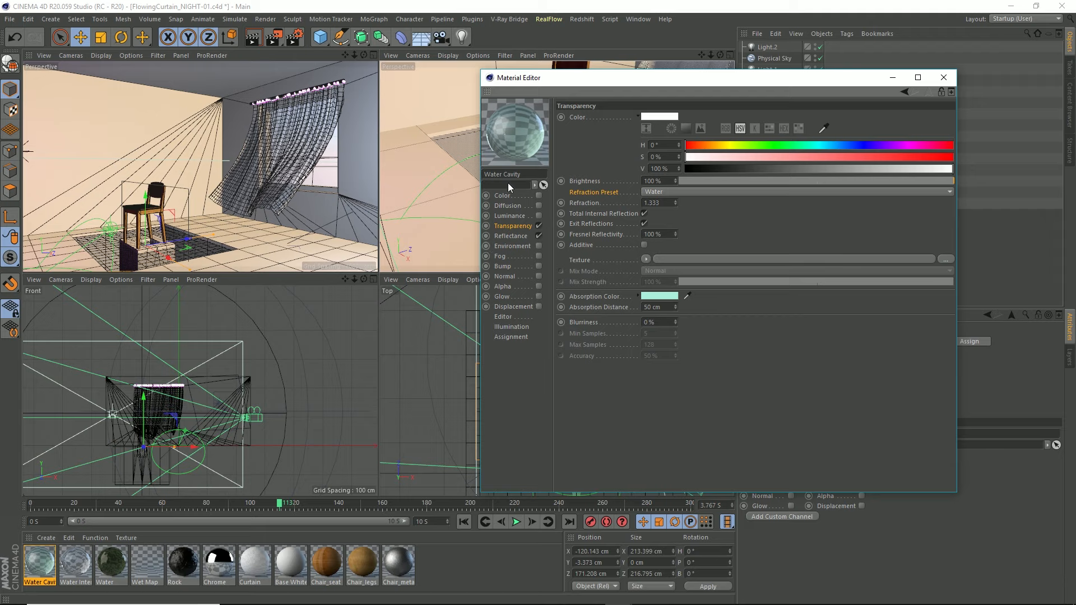
Try transparency blurriness values of 2% and 5%, and return the blurriness to 0%.
{"action": "left_click", "coordinate": [656, 322]}
{"action": "type", "text": "2"}
{"action": "key", "text": "Return"}
{"action": "left_click_drag", "start_coordinate": [657, 322], "coordinate": [613, 315]}
{"action": "type", "text": "5"}
{"action": "key", "text": "Return"}
{"action": "left_click_drag", "start_coordinate": [657, 322], "coordinate": [580, 324]}
{"action": "type", "text": "0"}
{"action": "key", "text": "Return"}
Replace the Default Specular layer in the Water Cavity material's Reflectance channel with a Beckmann layer.
{"action": "left_click", "coordinate": [509, 237]}
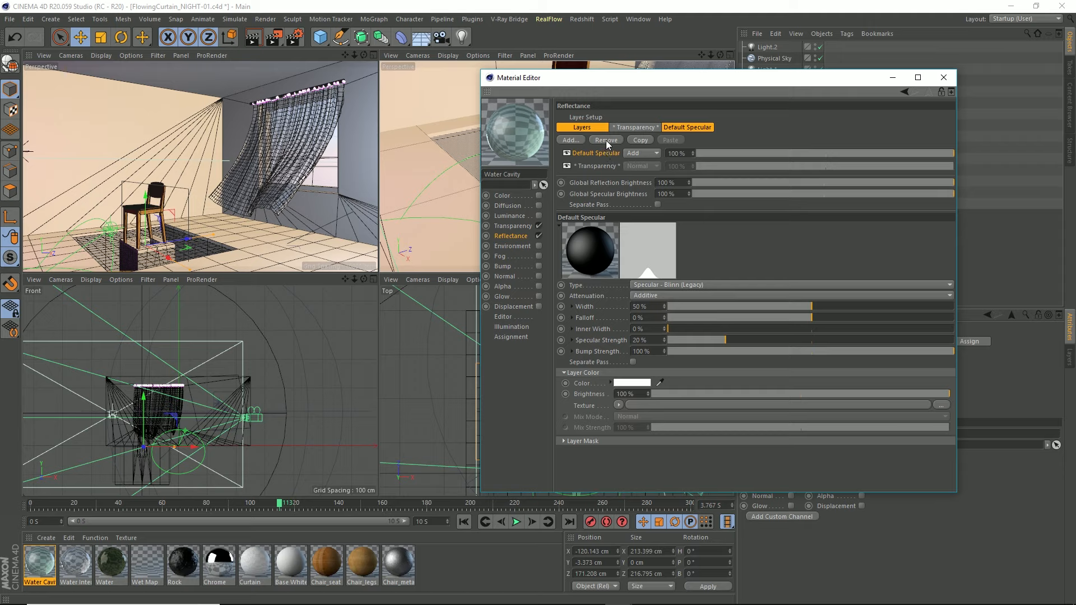
{"action": "left_click", "coordinate": [607, 140]}
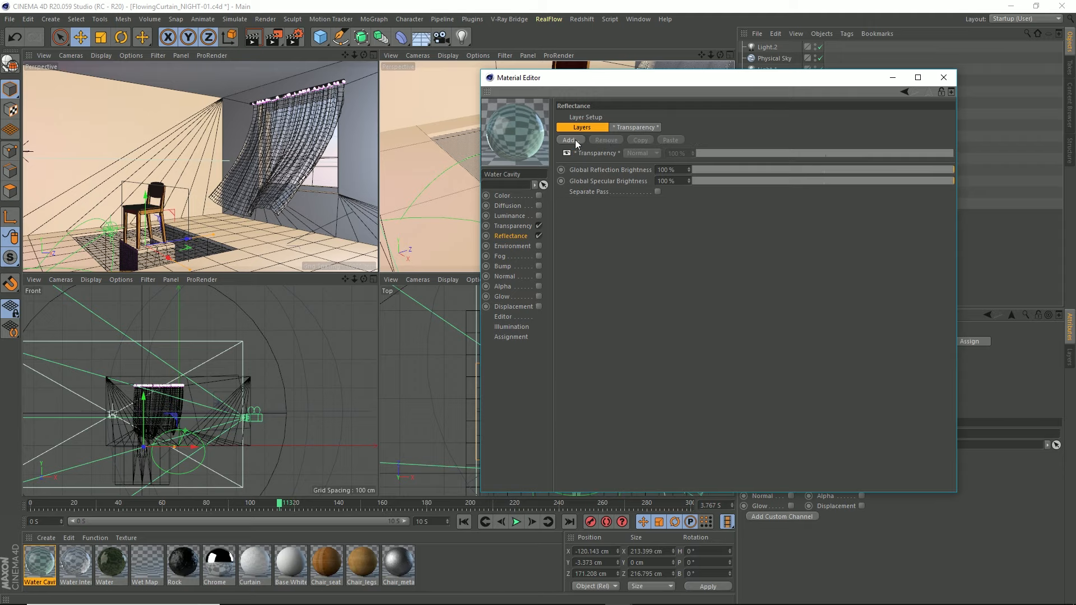
{"action": "left_click", "coordinate": [574, 140]}
{"action": "left_click", "coordinate": [607, 144]}
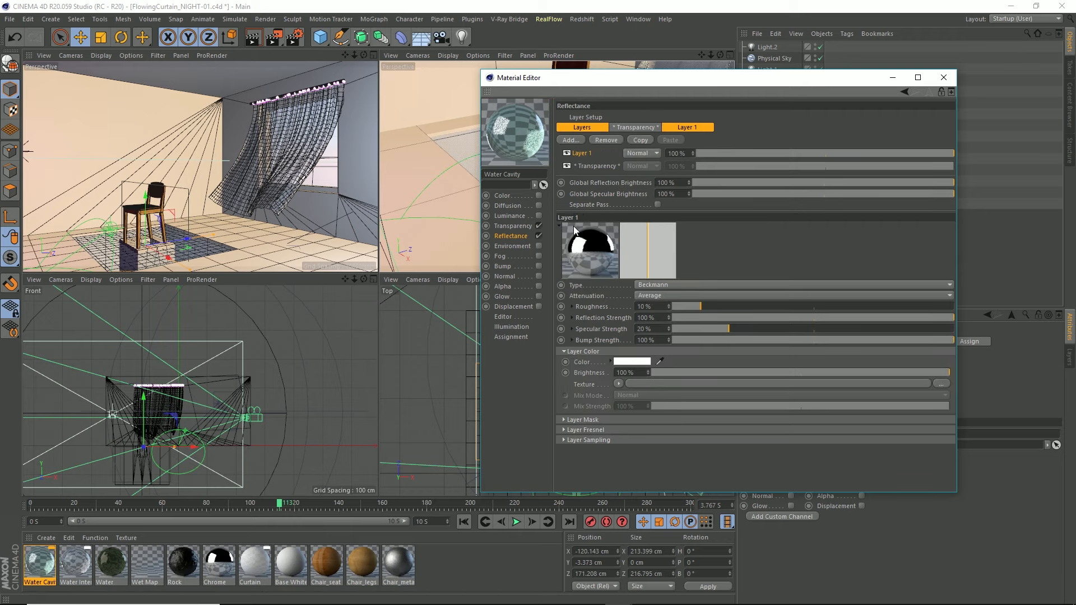
Set the Beckmann layer's Fresnel to Dielectric with the Water preset, and reduce its roughness to about 7%.
{"action": "left_click", "coordinate": [590, 430]}
{"action": "left_click", "coordinate": [624, 440]}
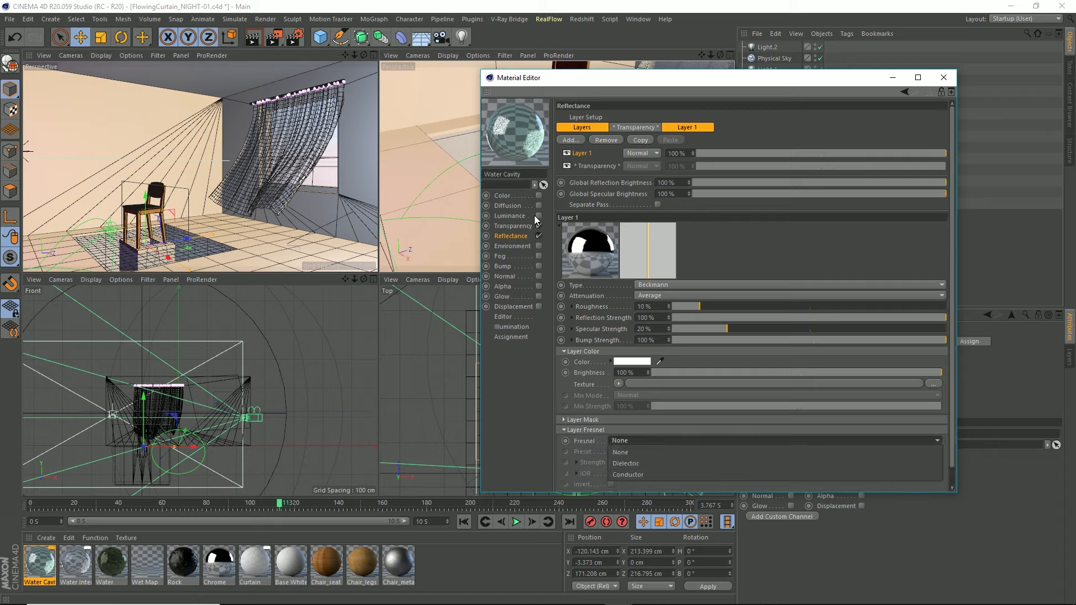
{"action": "left_click", "coordinate": [640, 463]}
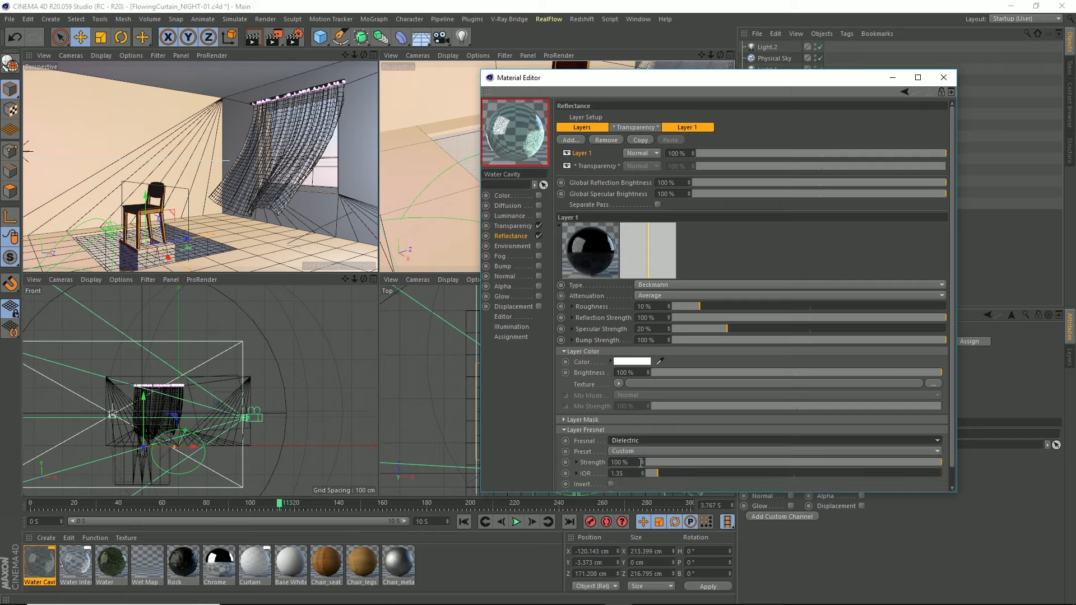
{"action": "left_click", "coordinate": [633, 438]}
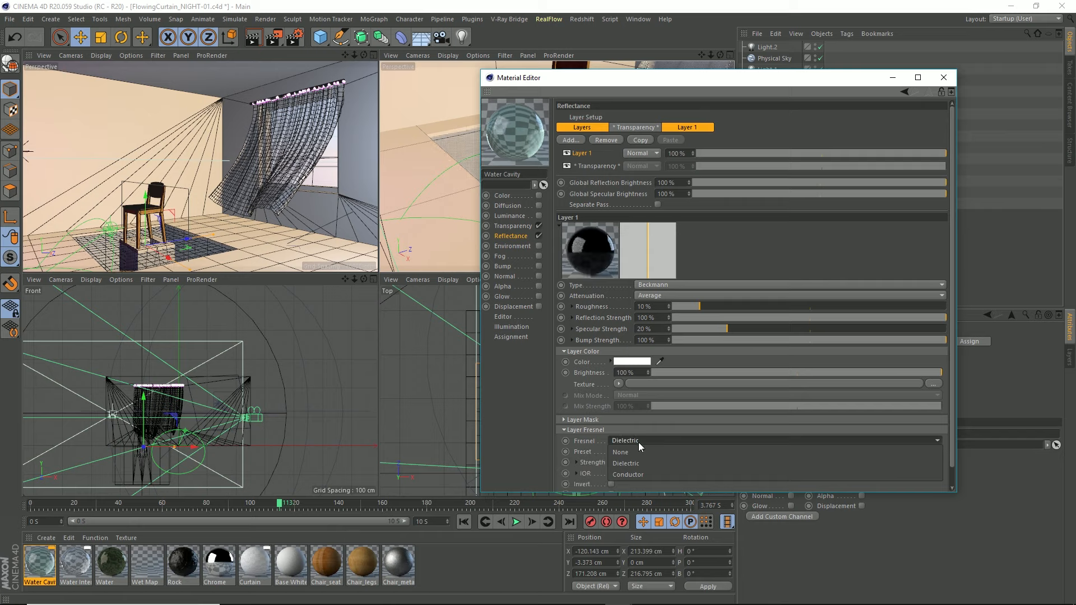
{"action": "left_click", "coordinate": [638, 462]}
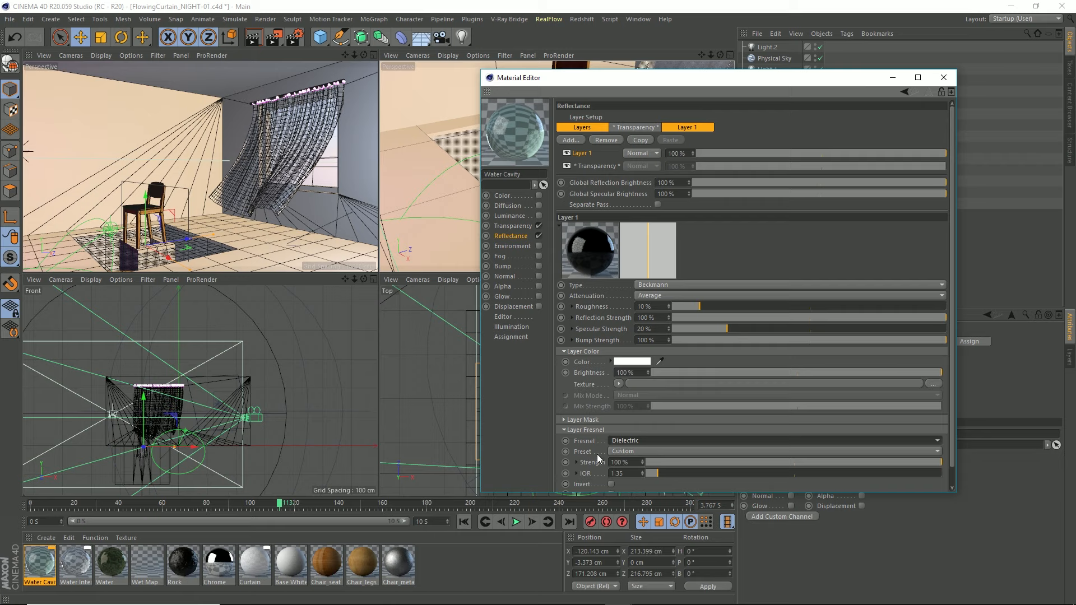
{"action": "left_click", "coordinate": [628, 452]}
{"action": "left_click", "coordinate": [633, 418]}
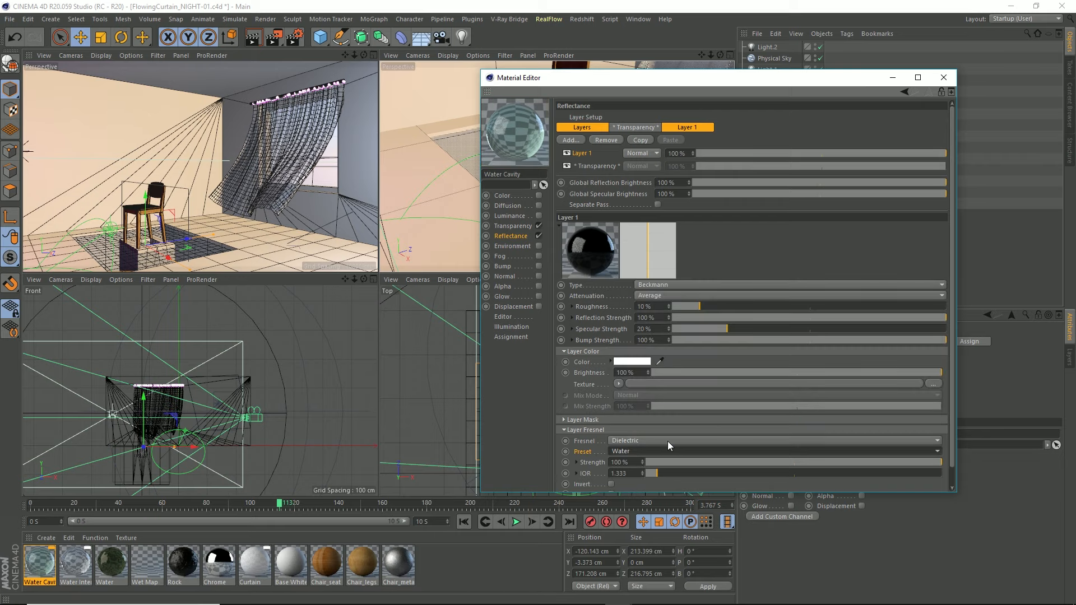
{"action": "left_click_drag", "start_coordinate": [688, 305], "coordinate": [692, 306]}
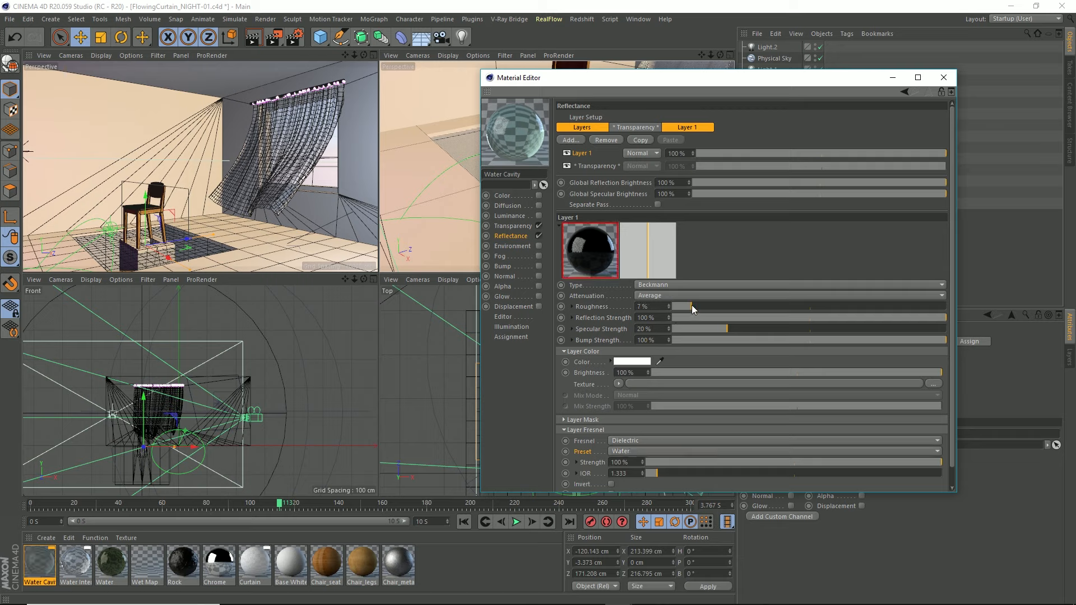